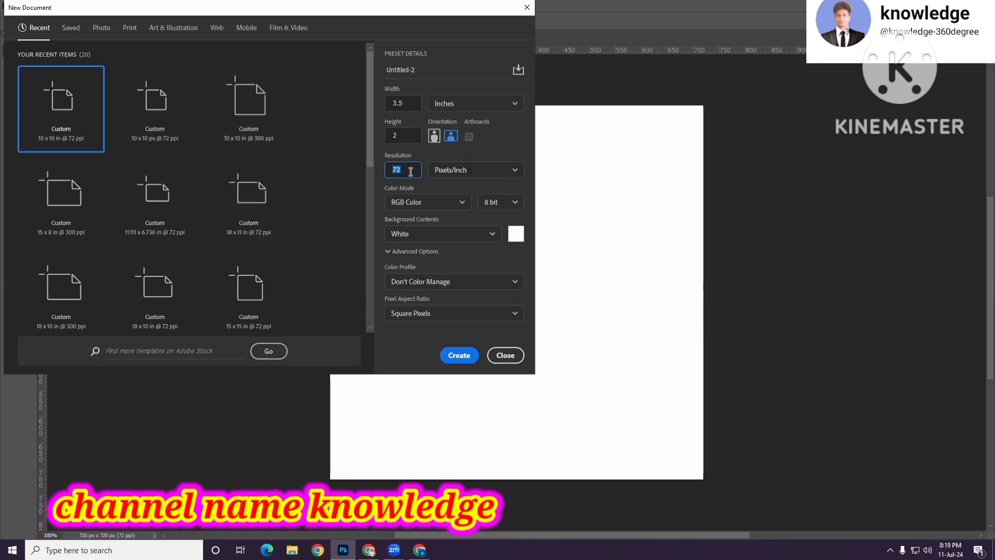
# Set the new document's resolution to 300 pixels/inch and its color mode to CMYK Color, and create it
pyautogui.write('300')
pyautogui.click(415, 202)
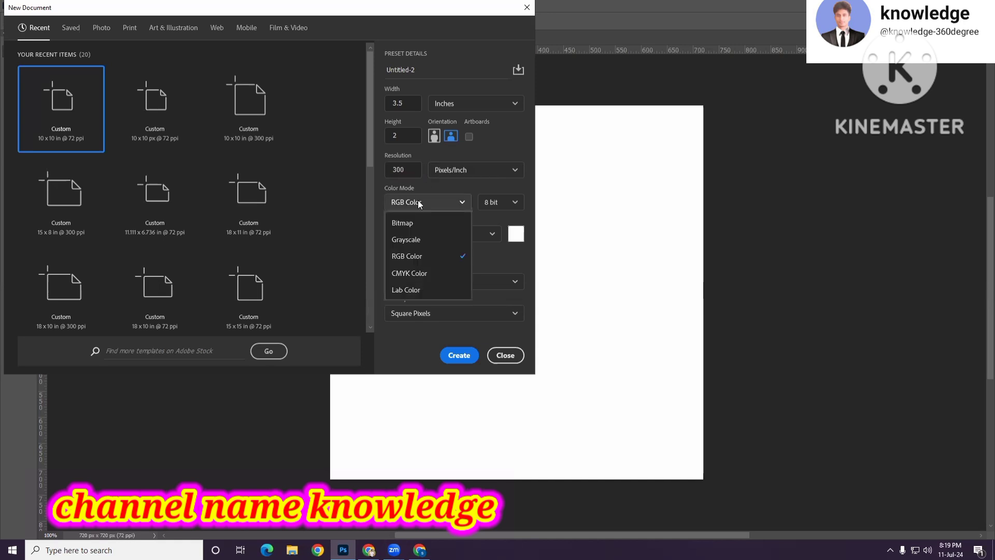
pyautogui.click(419, 274)
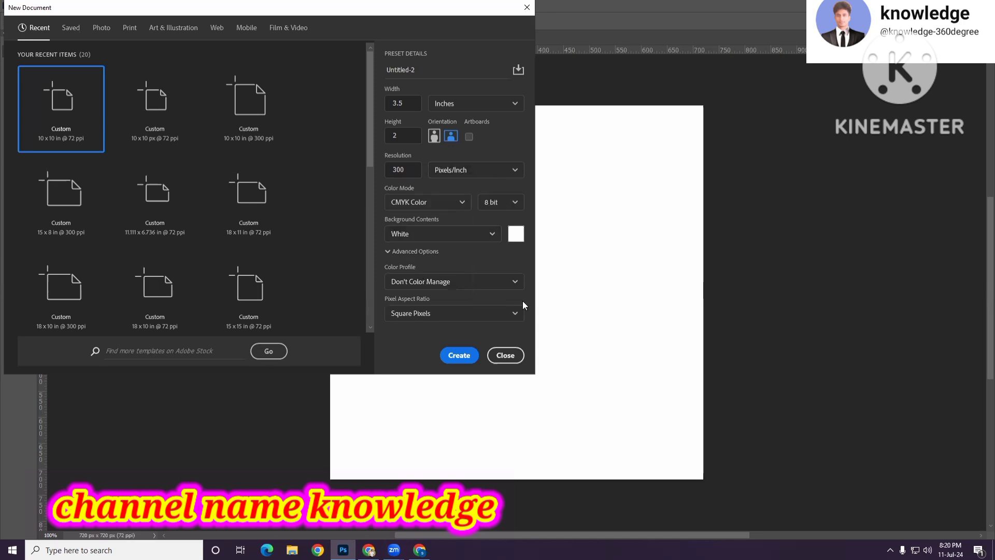
pyautogui.click(458, 356)
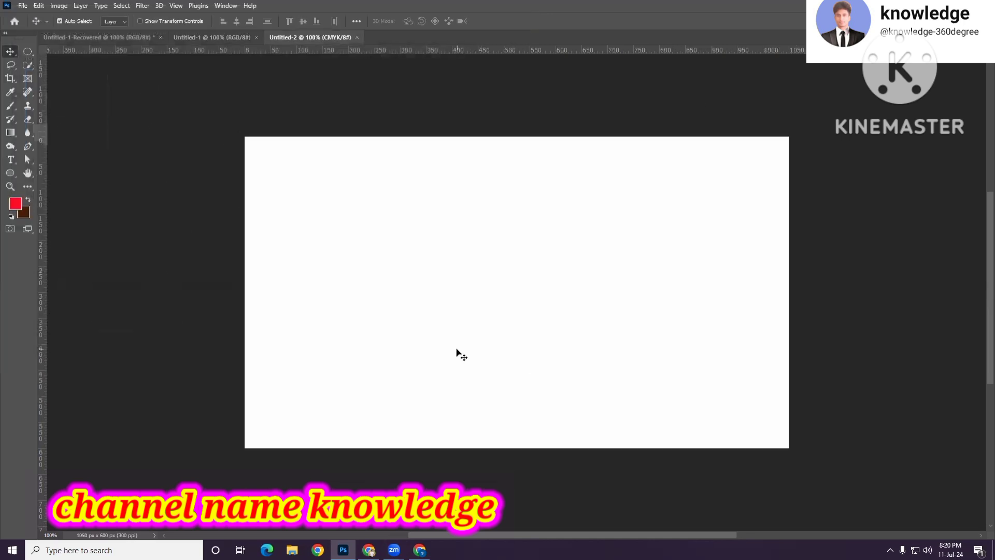
pyautogui.keyDown('ctrl'); pyautogui.keyDown('alt'); pyautogui.click(554, 246); pyautogui.keyUp('alt'); pyautogui.keyUp('ctrl')
pyautogui.hscroll(3, 577, 286)
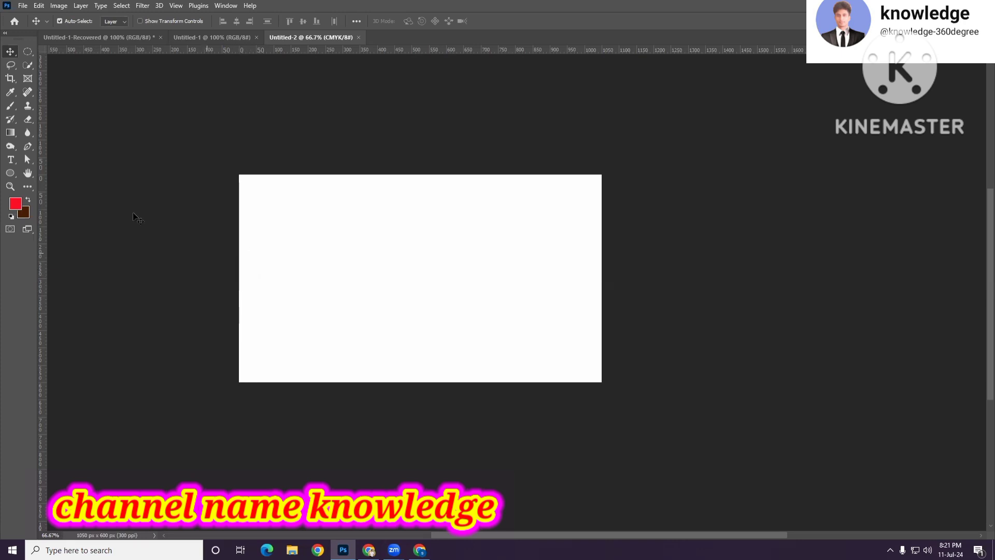
# In the Untitled-1 document, draw a rectangle about 346 × 204 px in the upper part of the canvas
pyautogui.click(236, 37)
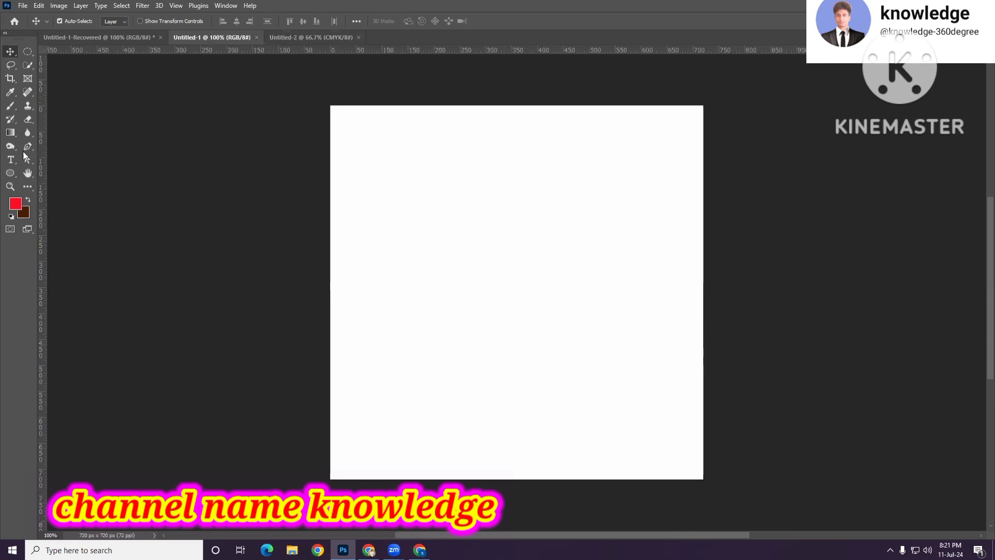
pyautogui.click(10, 173)
pyautogui.click(42, 175)
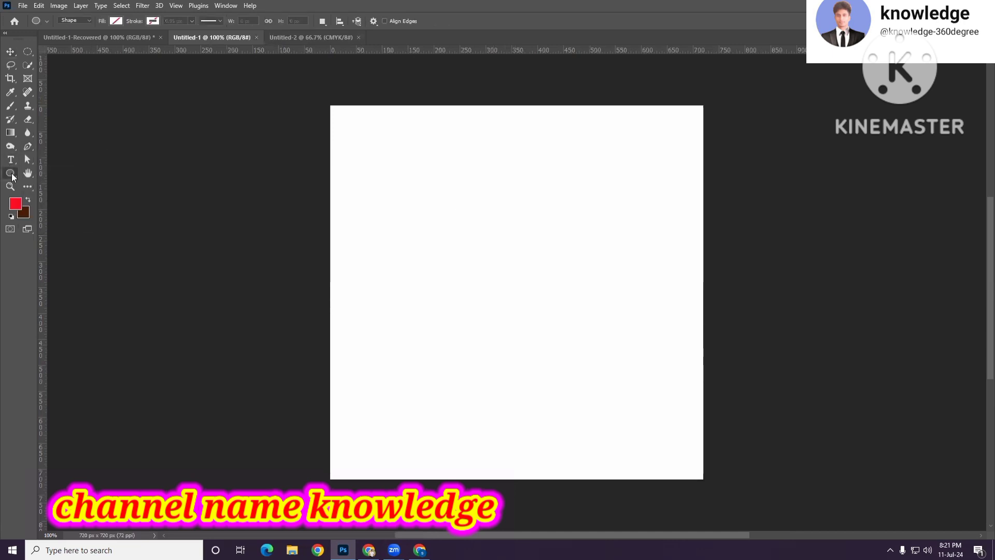
pyautogui.rightClick(12, 174)
pyautogui.click(61, 174)
pyautogui.moveTo(377, 164); pyautogui.dragTo(557, 269)
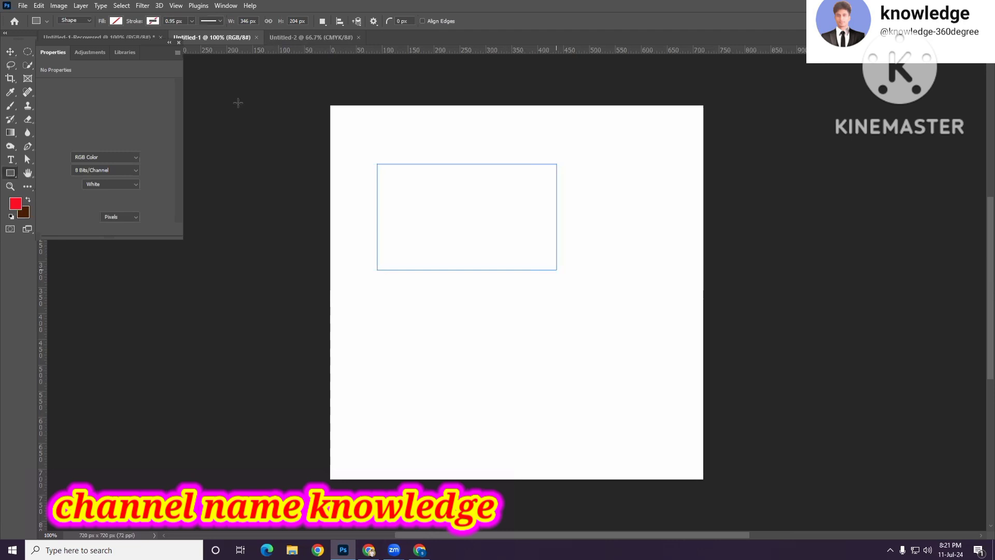
pyautogui.click(178, 42)
# Fill the rectangle with magenta and move it near the canvas's upper-left corner
pyautogui.click(116, 21)
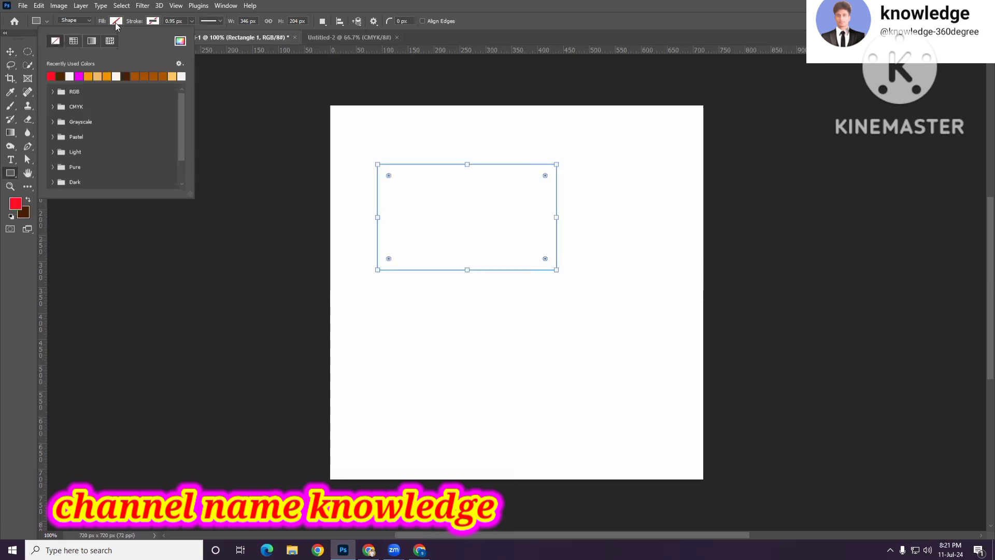
pyautogui.click(79, 77)
pyautogui.click(11, 52)
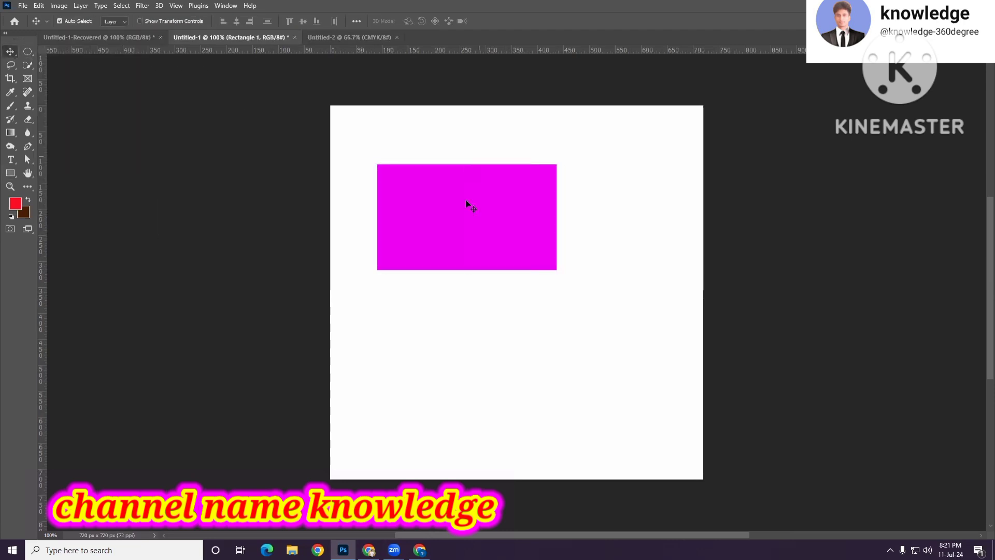
pyautogui.moveTo(447, 229); pyautogui.dragTo(407, 181)
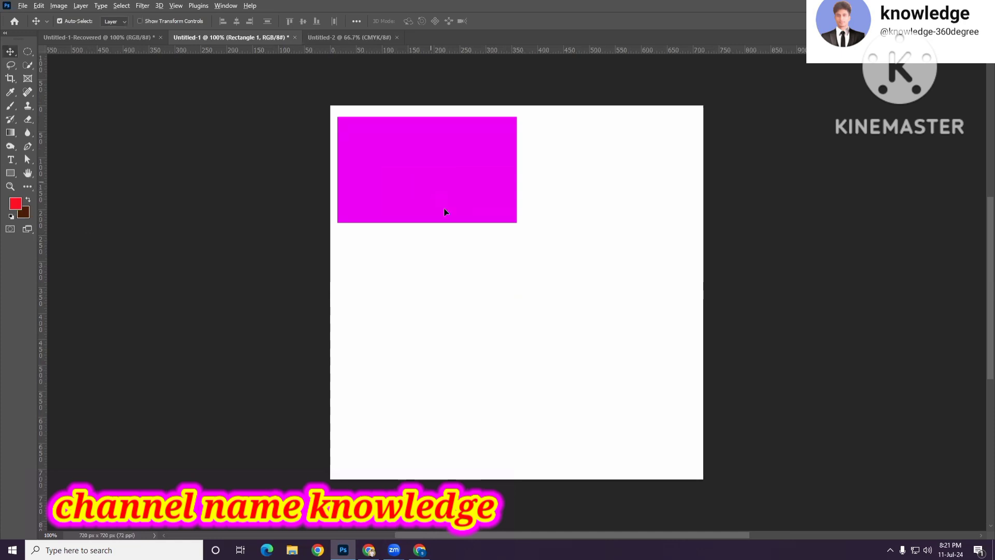
# Duplicate the magenta rectangle five times to form an evenly spaced grid of two columns and three rows
pyautogui.moveTo(444, 211); pyautogui.dragTo(432, 301)
pyautogui.moveTo(431, 301); pyautogui.dragTo(621, 293)
pyautogui.moveTo(621, 293); pyautogui.dragTo(621, 397)
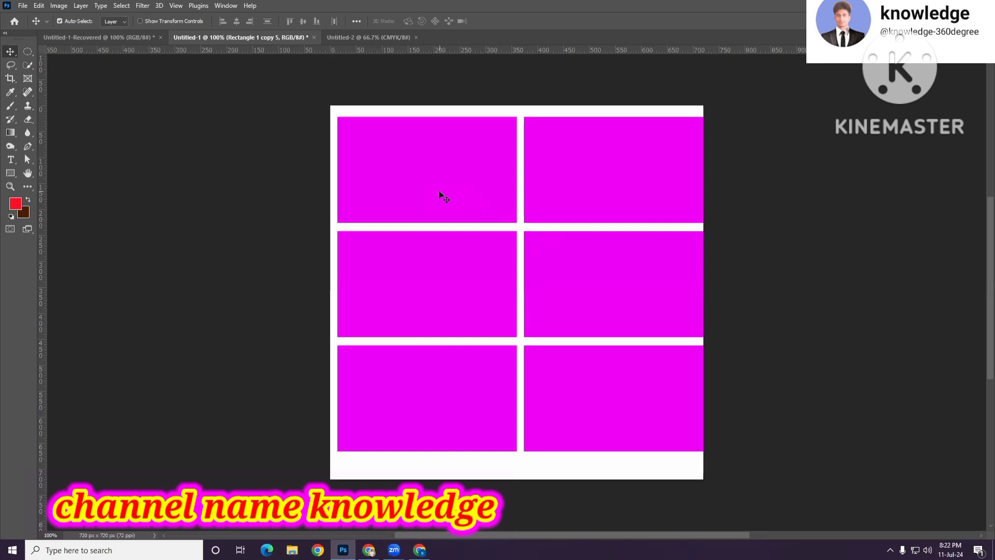
pyautogui.moveTo(438, 190); pyautogui.dragTo(374, 185)
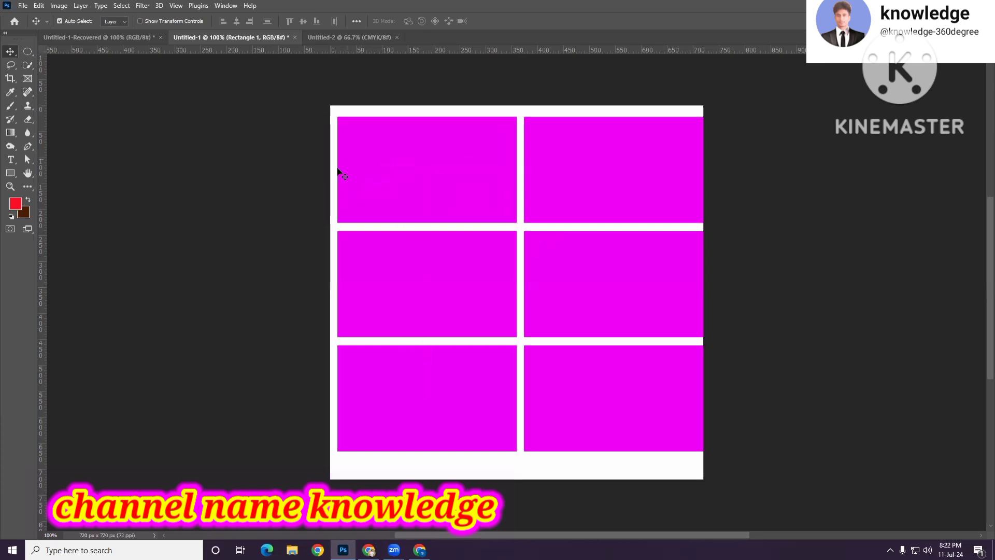
pyautogui.rightClick(9, 113)
pyautogui.click(37, 107)
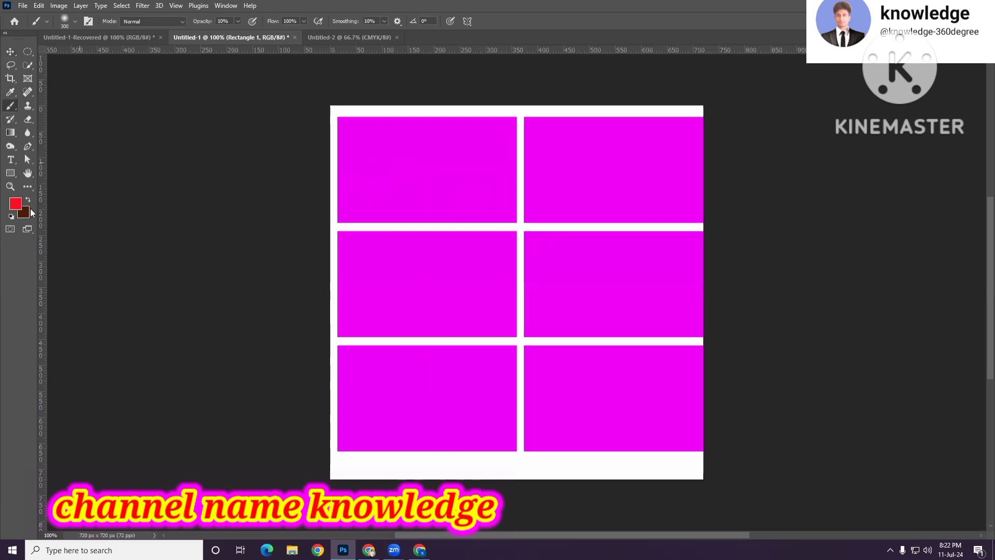
pyautogui.click(10, 52)
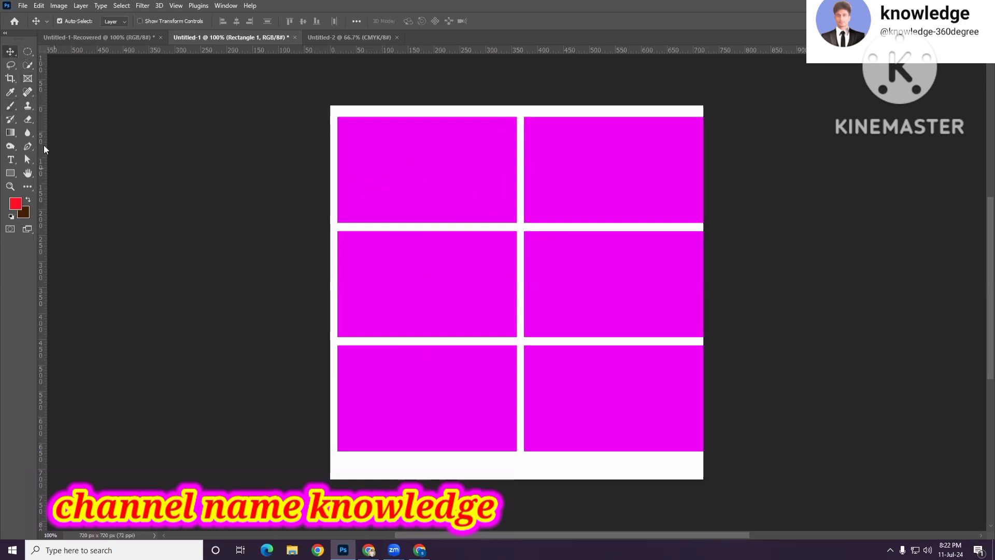
pyautogui.click(9, 106)
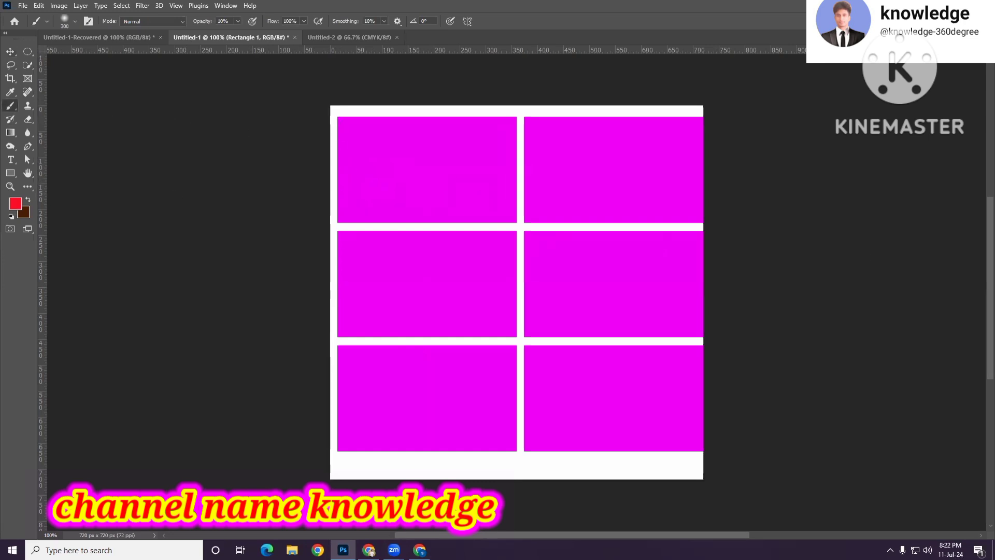
# Show the document's layers, convert the Rectangle 1 layer to a smart object, and hide the layer list again
pyautogui.press('F7')
pyautogui.moveTo(646, 181); pyautogui.dragTo(777, 117)
pyautogui.click(10, 52)
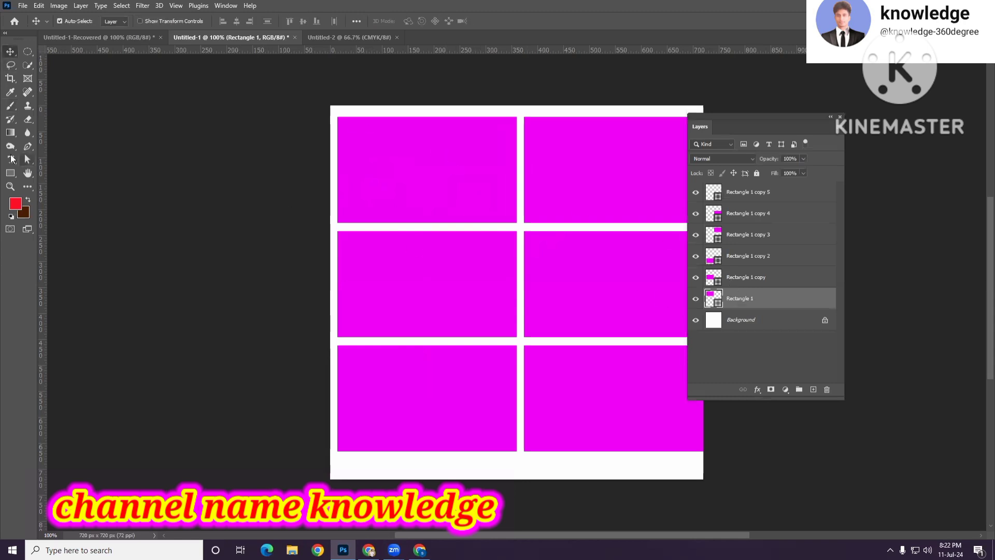
pyautogui.click(10, 106)
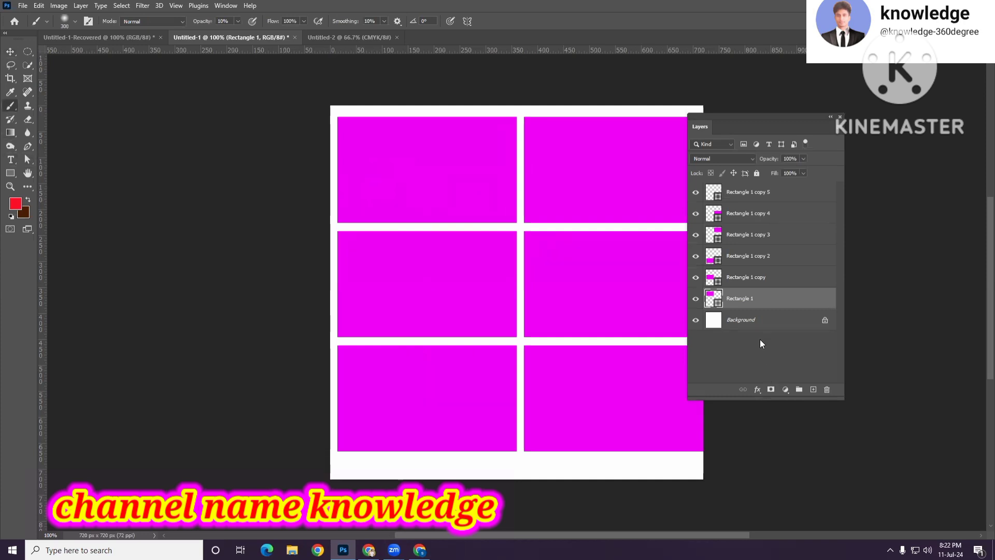
pyautogui.rightClick(752, 300)
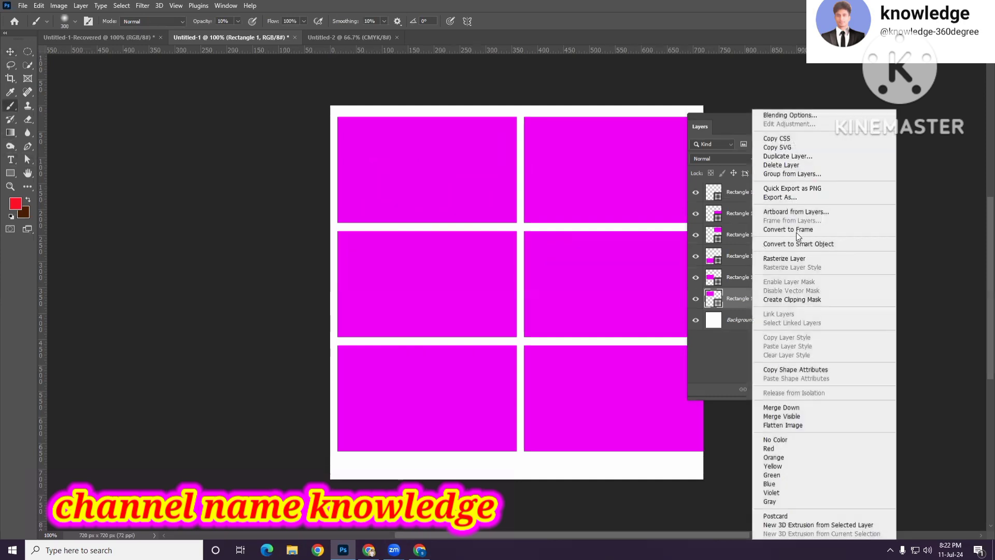
pyautogui.click(792, 245)
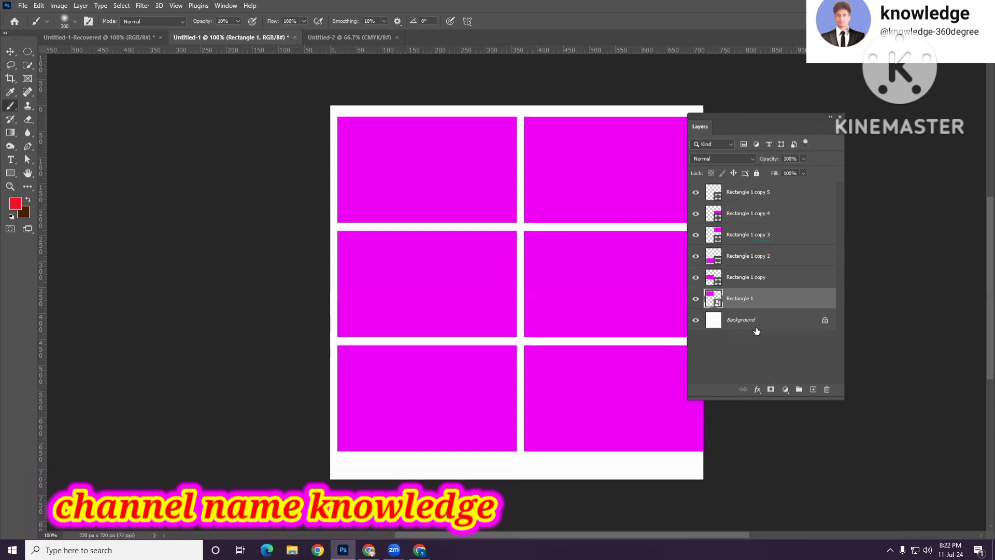
pyautogui.click(698, 300)
pyautogui.click(696, 299)
pyautogui.click(12, 52)
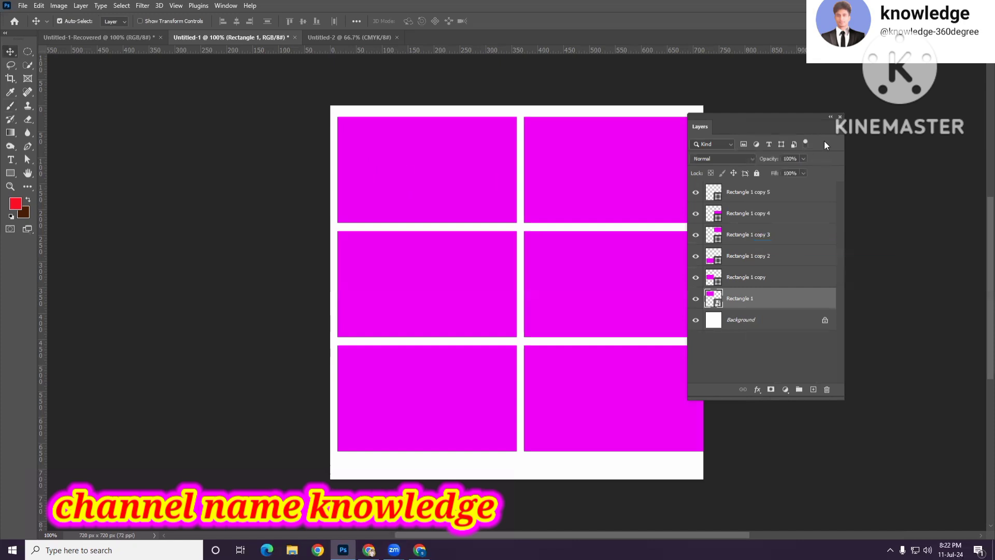
pyautogui.click(840, 117)
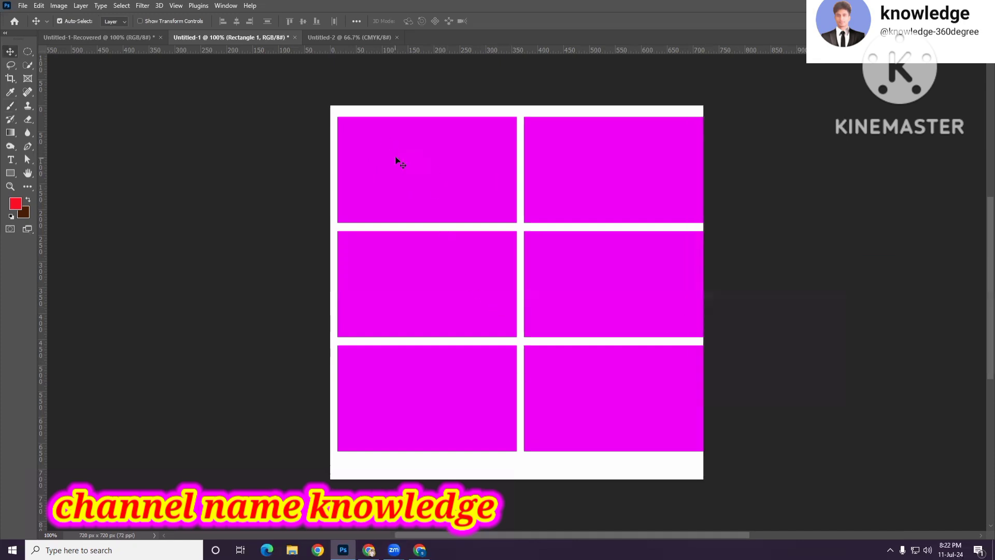
pyautogui.moveTo(402, 164)
pyautogui.mouseDown()
pyautogui.moveTo(409, 153)
pyautogui.moveTo(394, 168)
pyautogui.moveTo(395, 156)
pyautogui.mouseUp()
# Switch to the Untitled-2 document and look at its canvas size settings without changing them
pyautogui.click(321, 39)
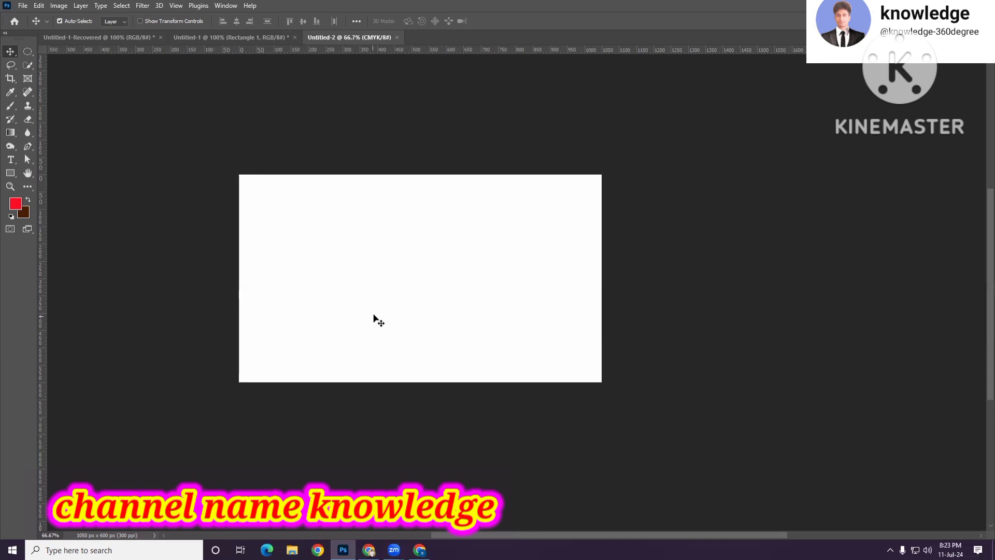
pyautogui.click(59, 6)
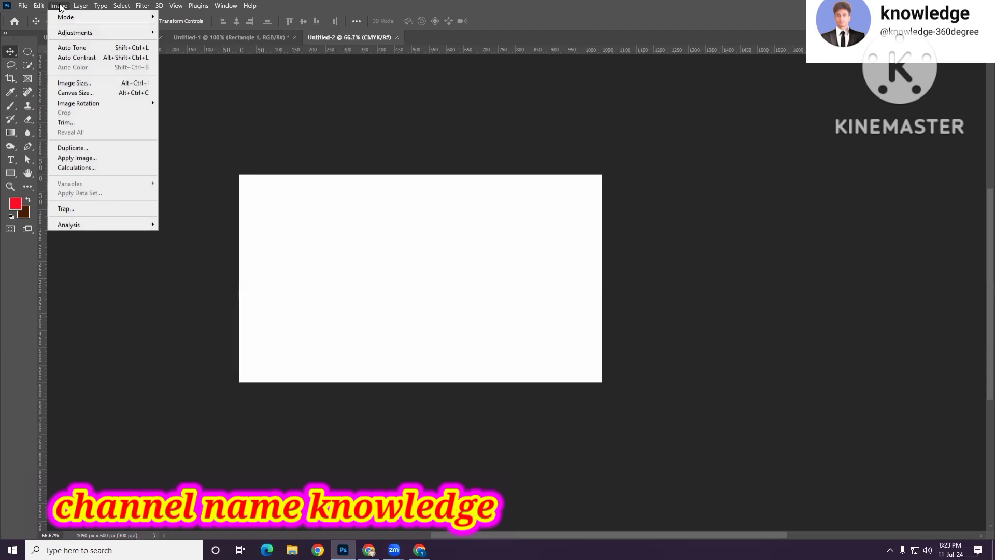
pyautogui.click(105, 97)
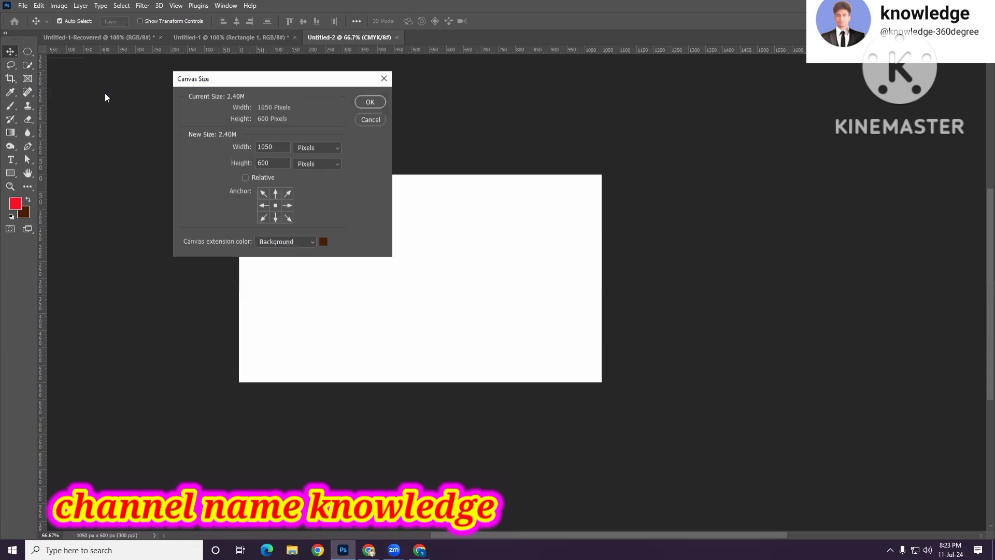
pyautogui.moveTo(230, 79); pyautogui.dragTo(223, 120)
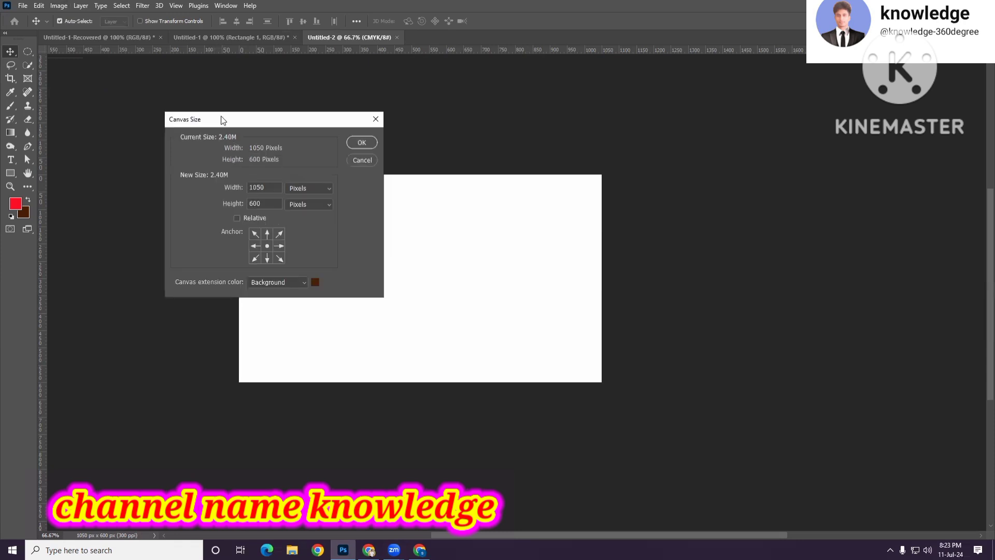
pyautogui.click(377, 119)
# Try enlarging the canvas by 0.25 inches in both width and height, working in inches, and undo the enlargement
pyautogui.click(59, 5)
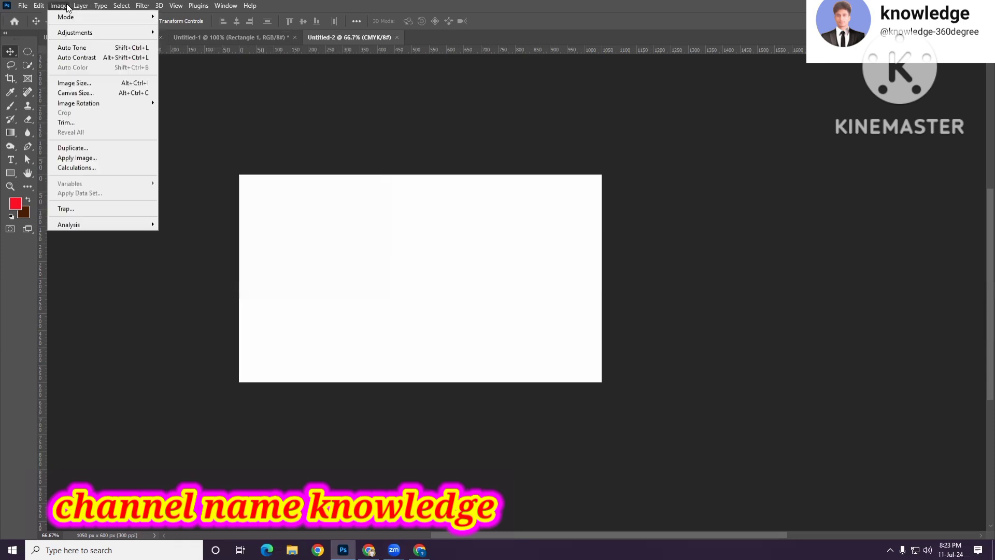
pyautogui.click(98, 91)
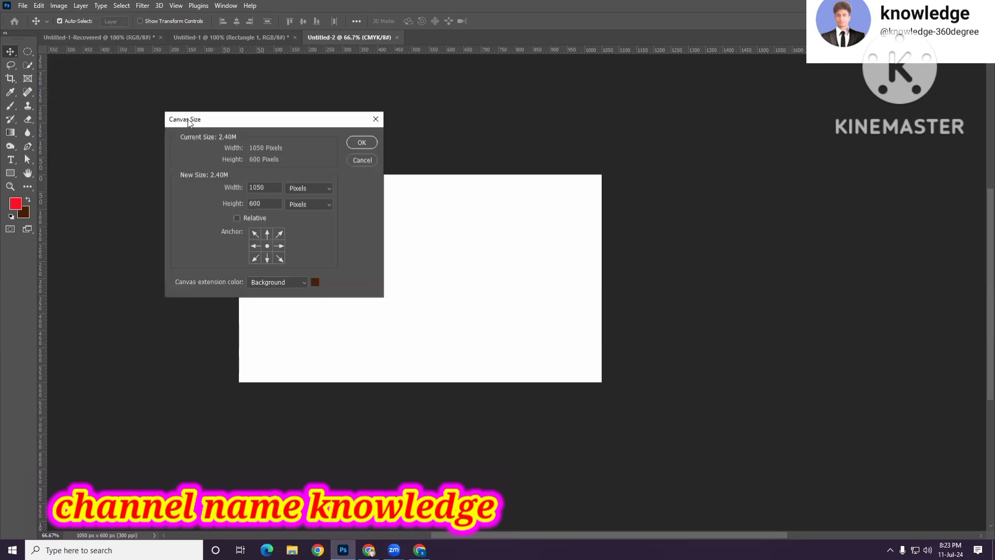
pyautogui.moveTo(188, 123); pyautogui.dragTo(475, 149)
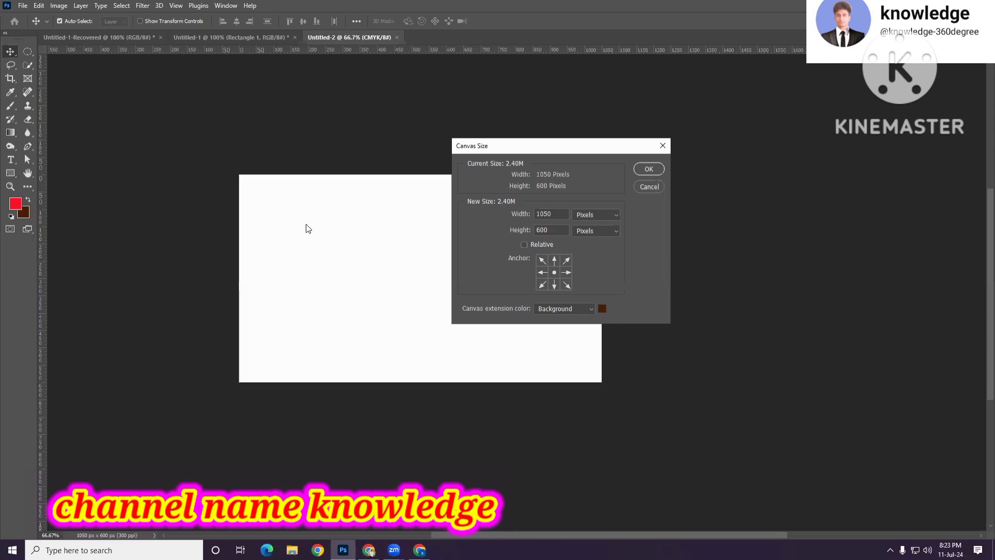
pyautogui.click(615, 217)
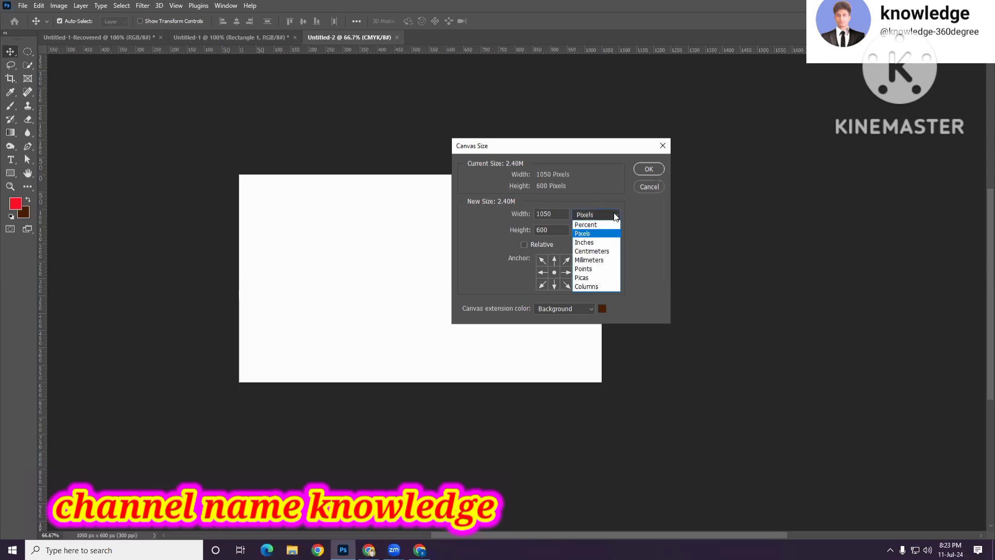
pyautogui.click(587, 243)
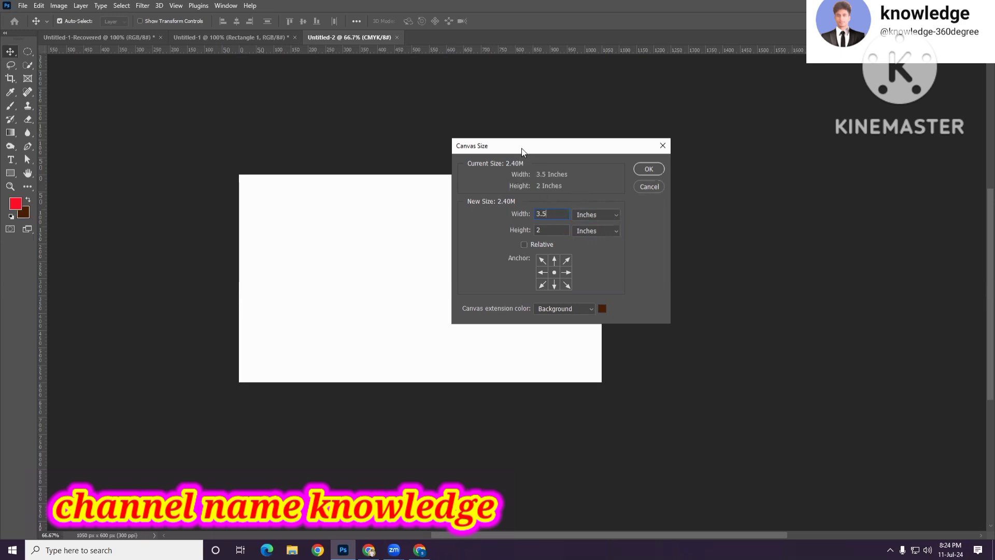
pyautogui.moveTo(522, 148); pyautogui.dragTo(652, 131)
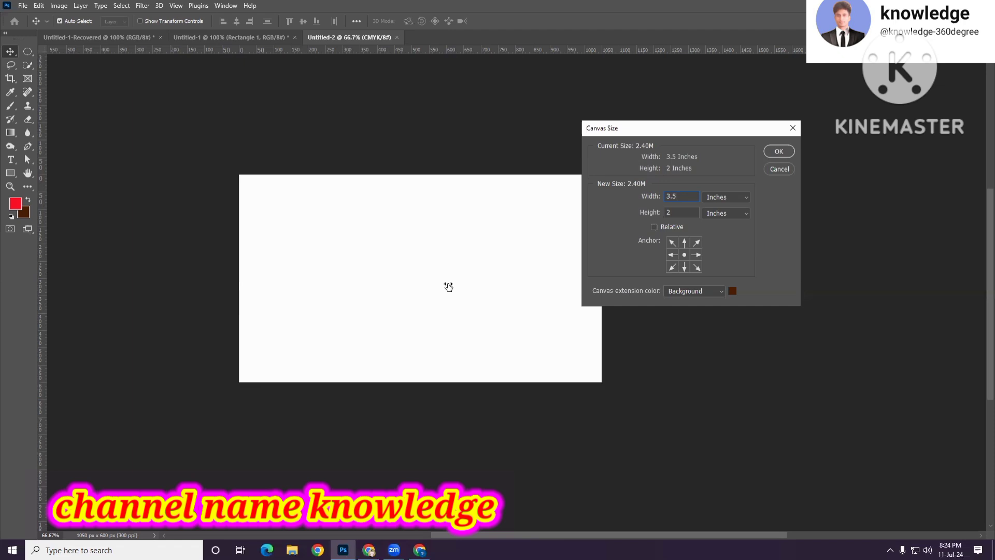
pyautogui.click(683, 197)
pyautogui.write('+.25')
pyautogui.click(678, 212)
pyautogui.write('+.25')
pyautogui.click(779, 151)
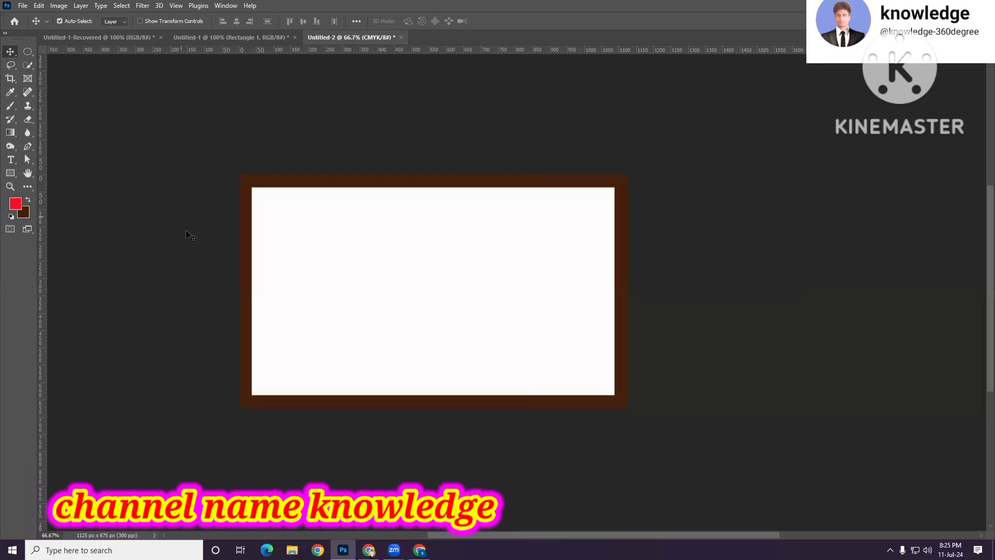
pyautogui.hotkey('ctrl', 'z')
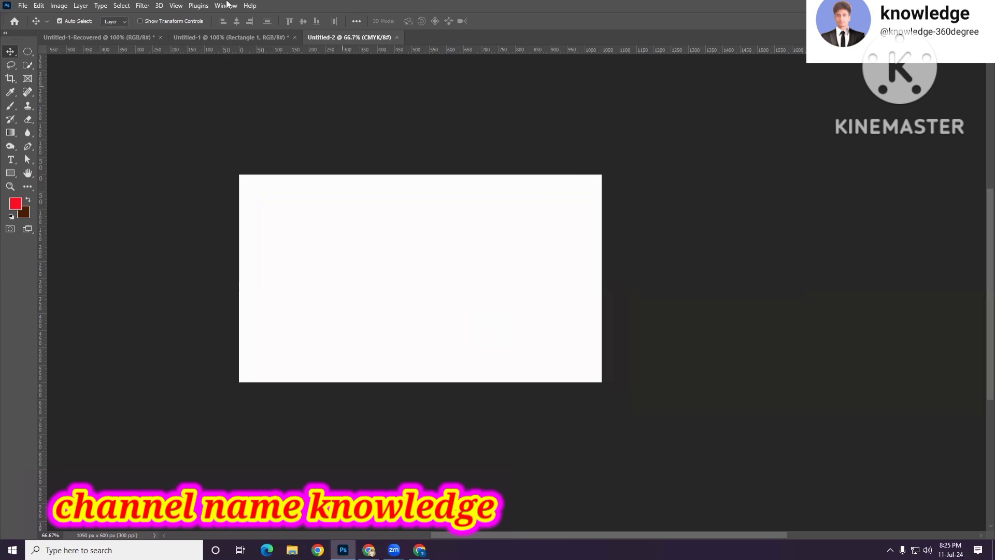
# Enlarge the canvas by 0.25 inches in both width and height, working in inches, with the background colour filling the extension
pyautogui.click(58, 6)
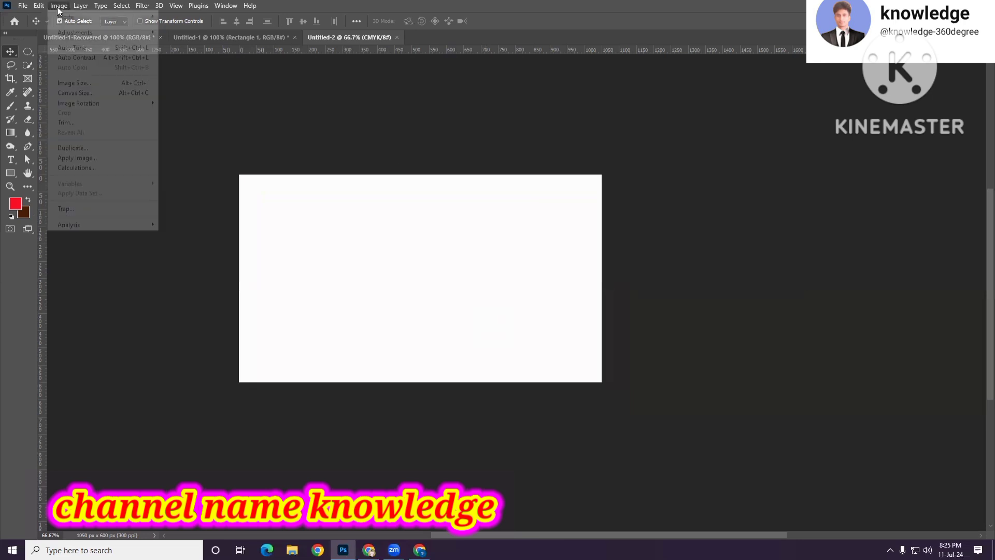
pyautogui.click(79, 92)
pyautogui.click(725, 205)
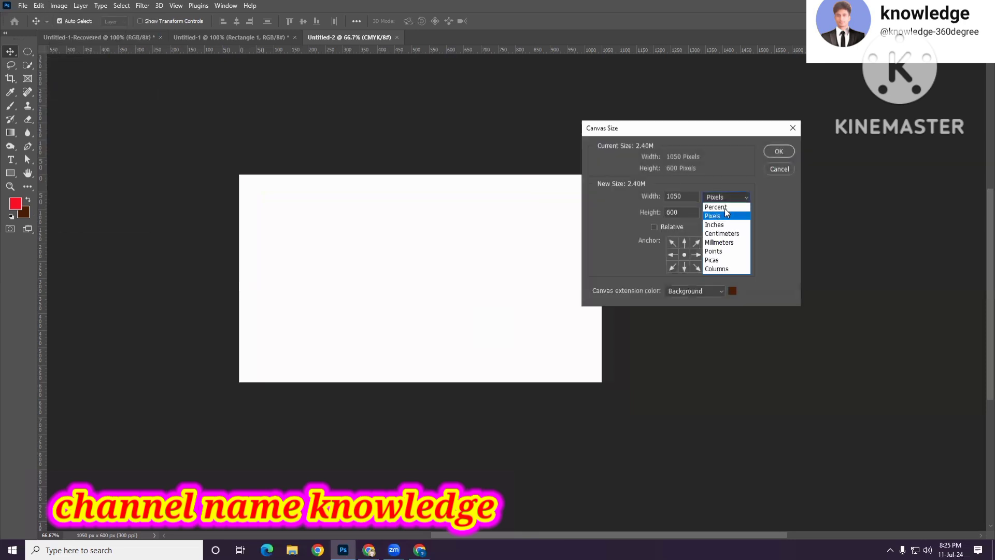
pyautogui.click(718, 215)
pyautogui.click(681, 197)
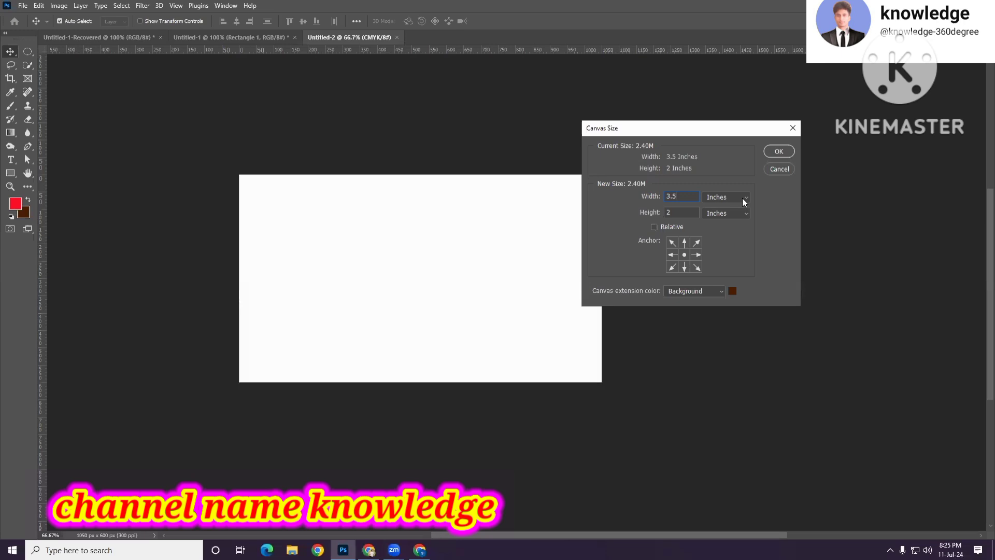
pyautogui.write('+.25')
pyautogui.click(676, 213)
pyautogui.write('+.25')
pyautogui.click(779, 151)
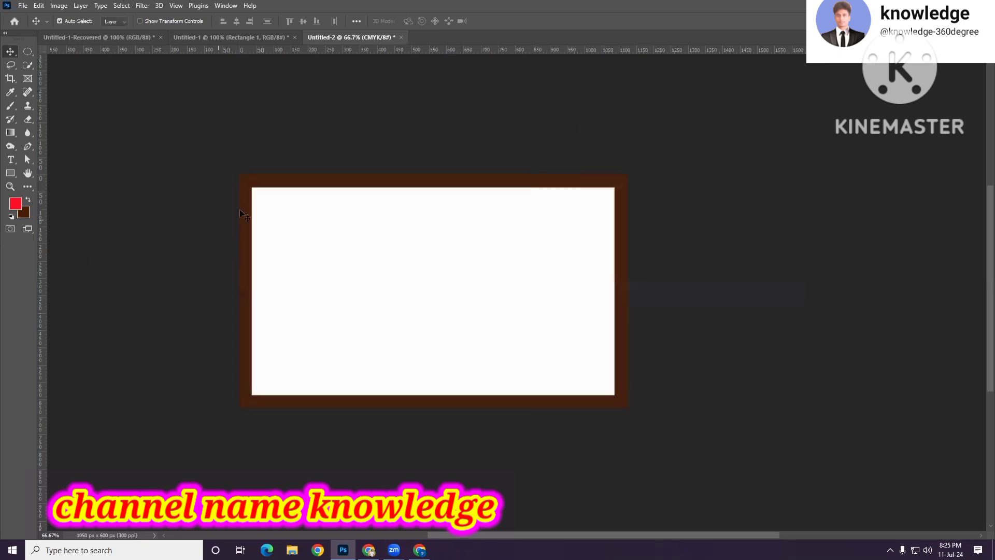
# Choose the Rectangle tool and set its fill to orange from the recently used colours
pyautogui.scroll(-2, 529, 332)
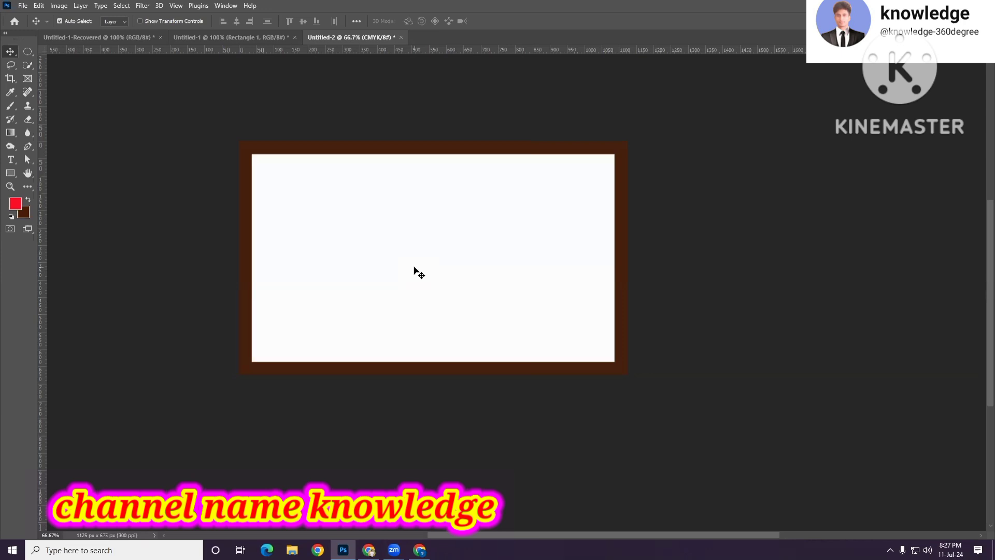
pyautogui.scroll(-1, 570, 217)
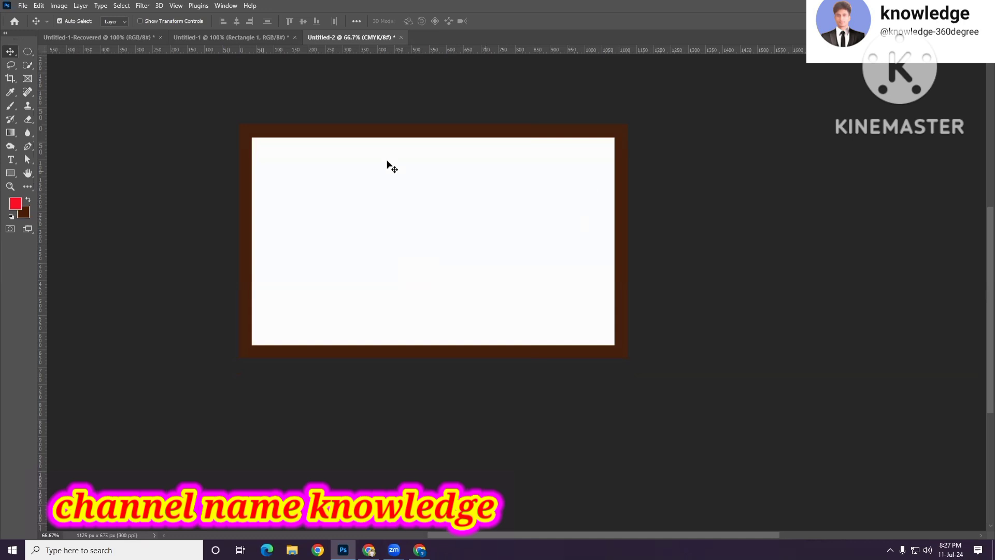
pyautogui.click(7, 176)
pyautogui.click(46, 171)
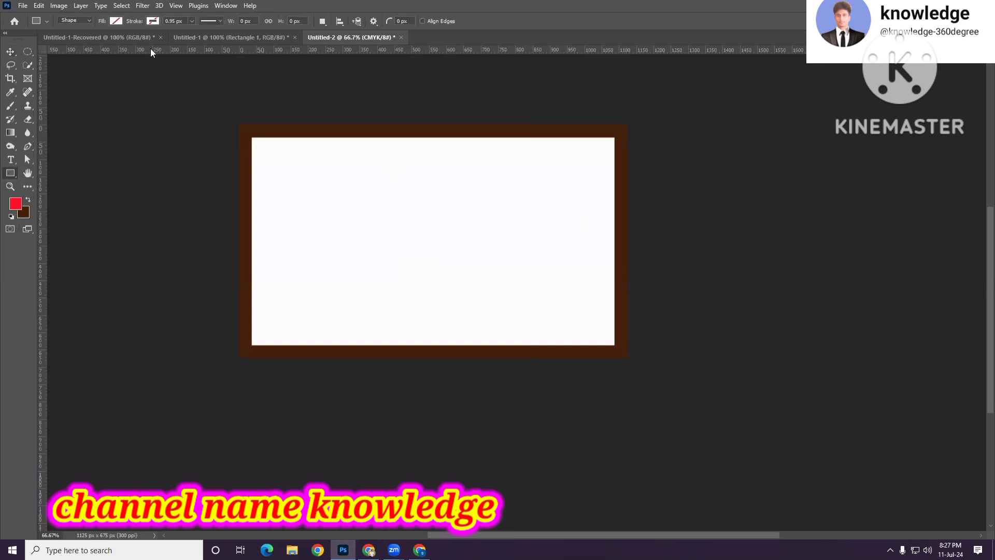
pyautogui.click(116, 21)
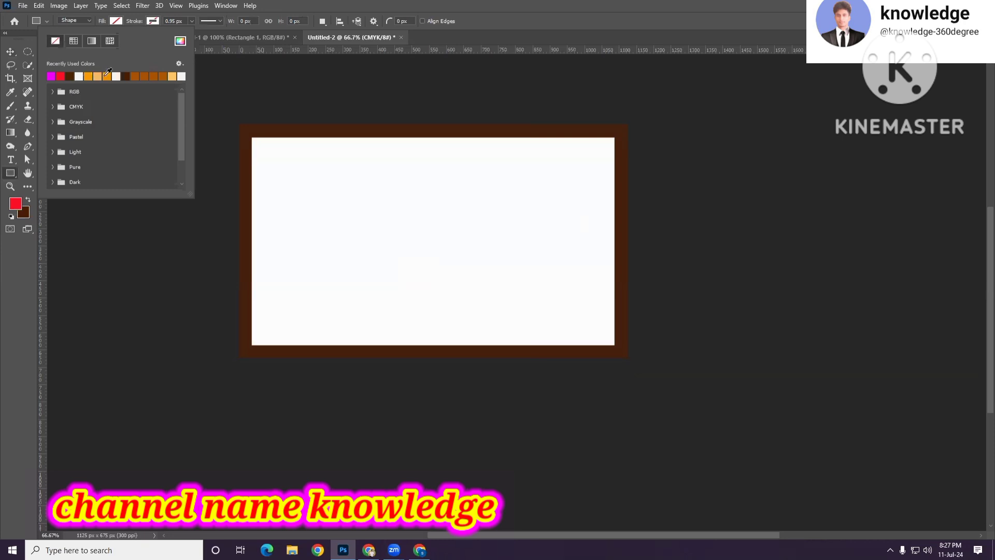
pyautogui.click(106, 76)
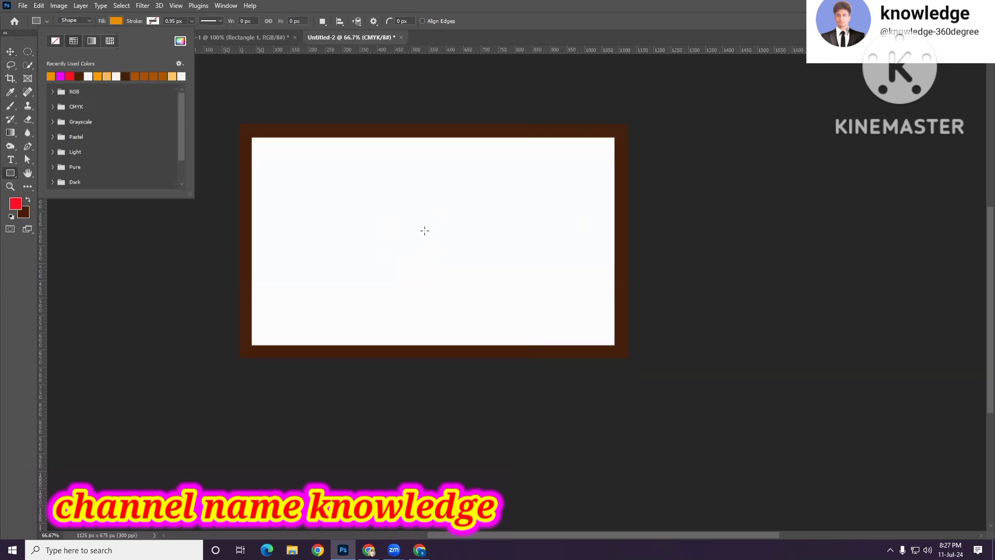
pyautogui.click(412, 235)
pyautogui.click(410, 233)
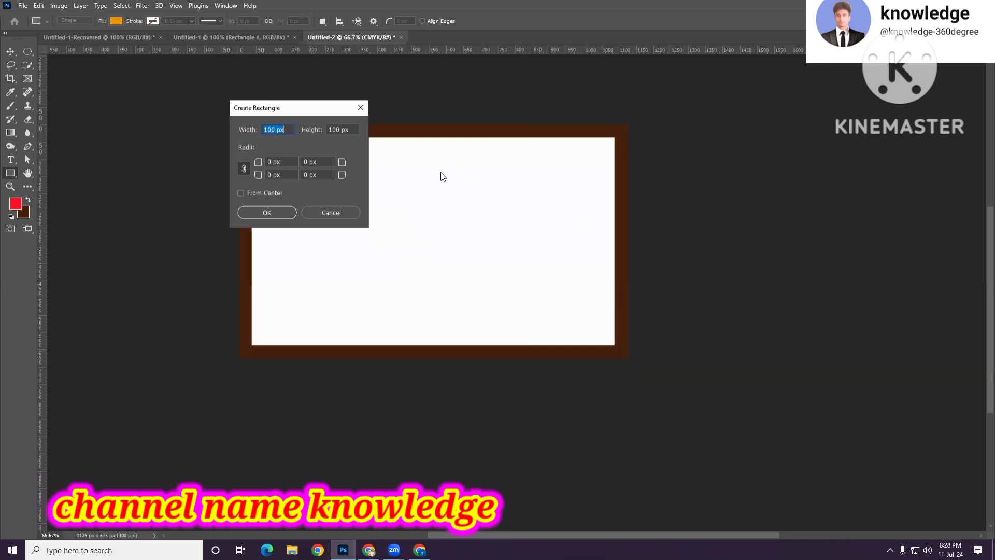
pyautogui.click(360, 104)
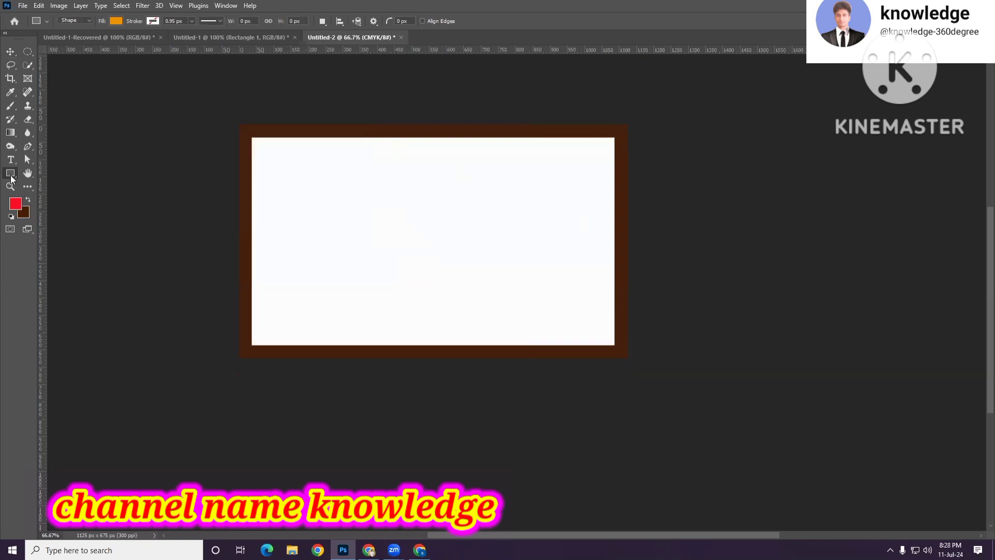
# Create an orange rectangle 3.25 inches wide and 1.75 inches high over the white card area
pyautogui.rightClick(10, 173)
pyautogui.click(46, 173)
pyautogui.click(404, 227)
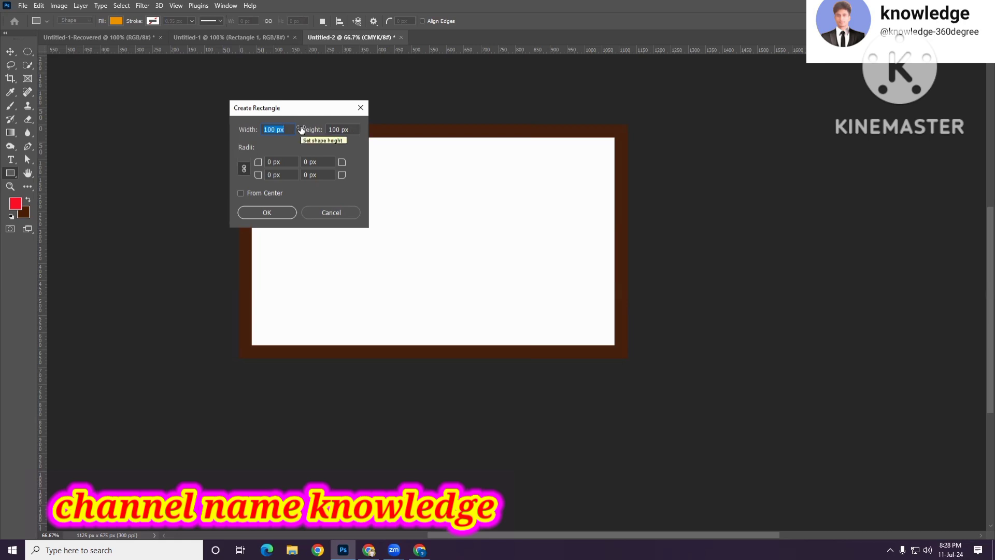
pyautogui.write('2.75')
pyautogui.moveTo(292, 133); pyautogui.dragTo(262, 134)
pyautogui.write('3.25')
pyautogui.write('in')
pyautogui.click(350, 135)
pyautogui.hotkey('ctrl', 'a')
pyautogui.write('1.7')
pyautogui.click(264, 212)
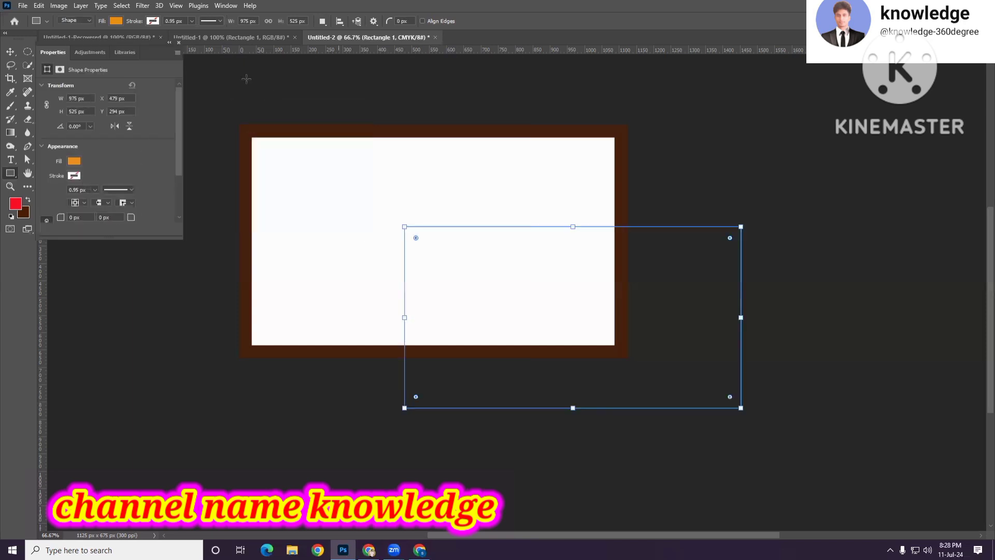
# Hide the shape properties and move the orange rectangle to the centre of the canvas
pyautogui.click(179, 43)
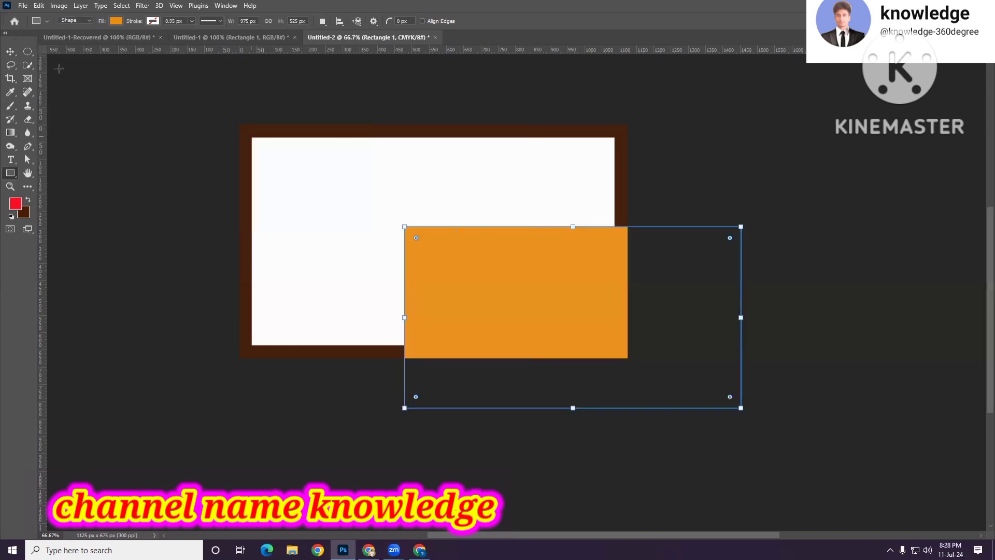
pyautogui.press('v')
pyautogui.moveTo(478, 269); pyautogui.dragTo(370, 215)
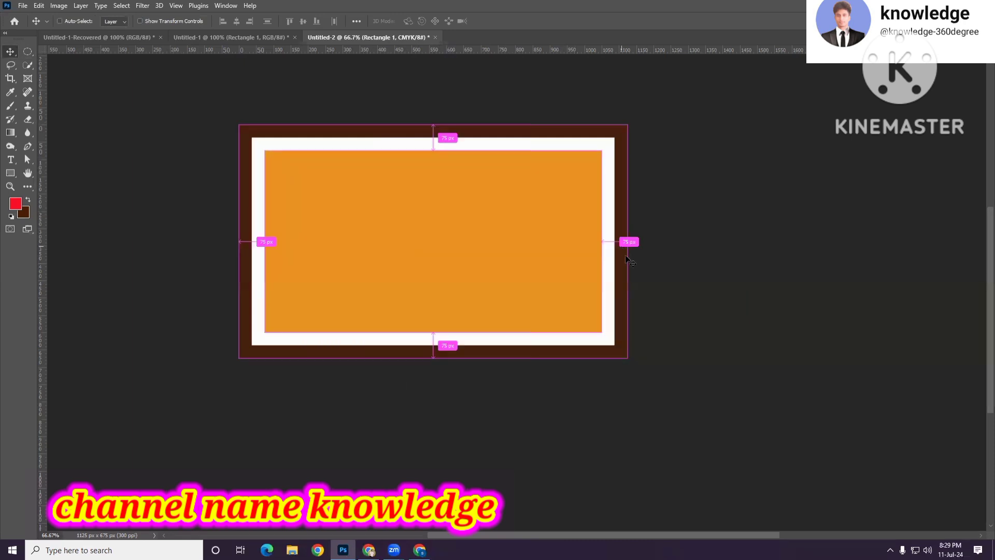
# Examine the brown bleed border, the white margin and the orange inner area of the card
pyautogui.hscroll(-2, 626, 254)
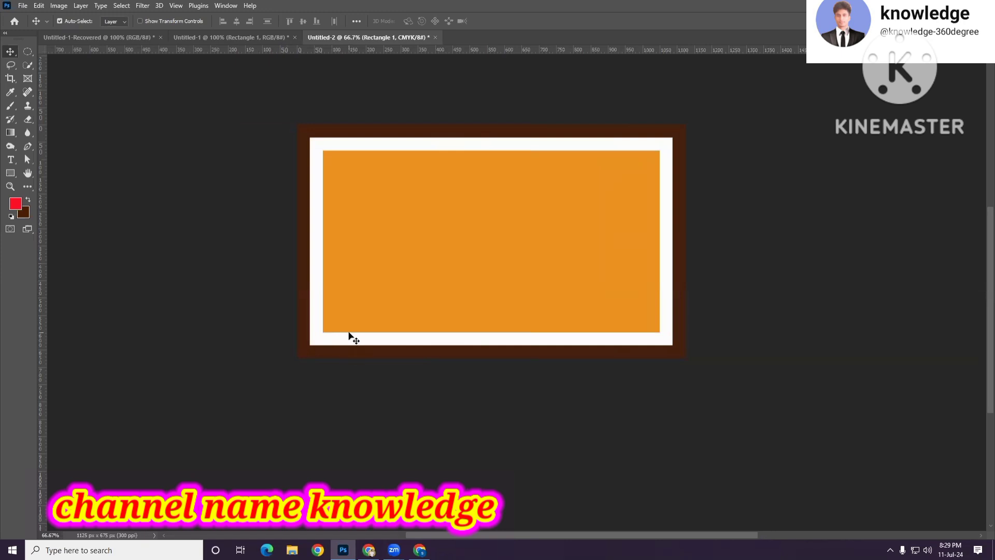
pyautogui.scroll(2, 349, 335)
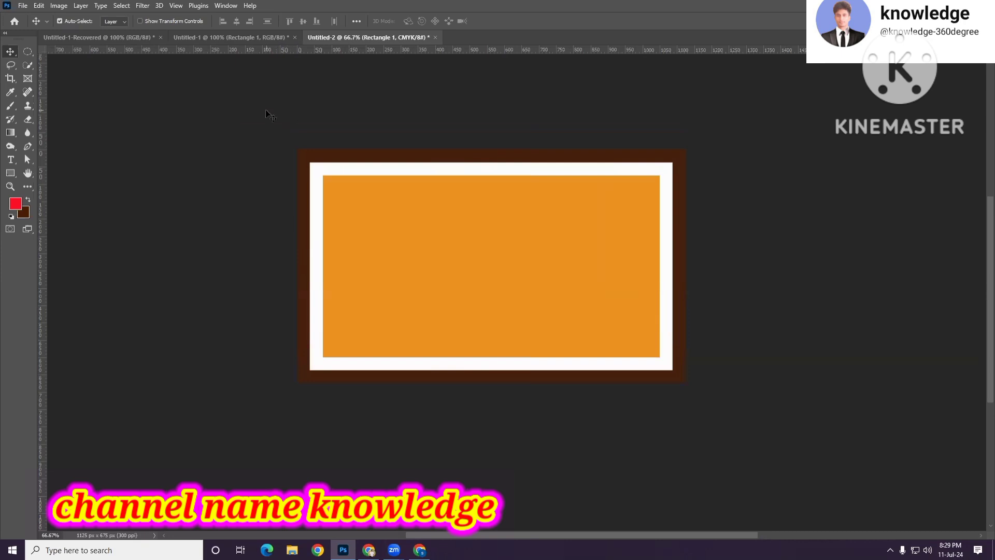
pyautogui.moveTo(266, 110); pyautogui.dragTo(394, 234)
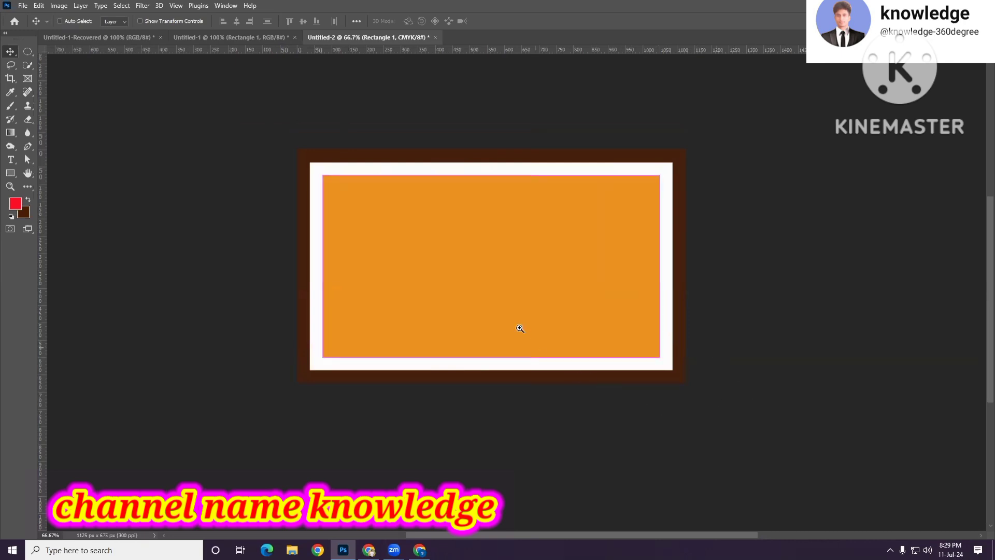
pyautogui.scroll(1, 520, 328)
pyautogui.scroll(1, 490, 317)
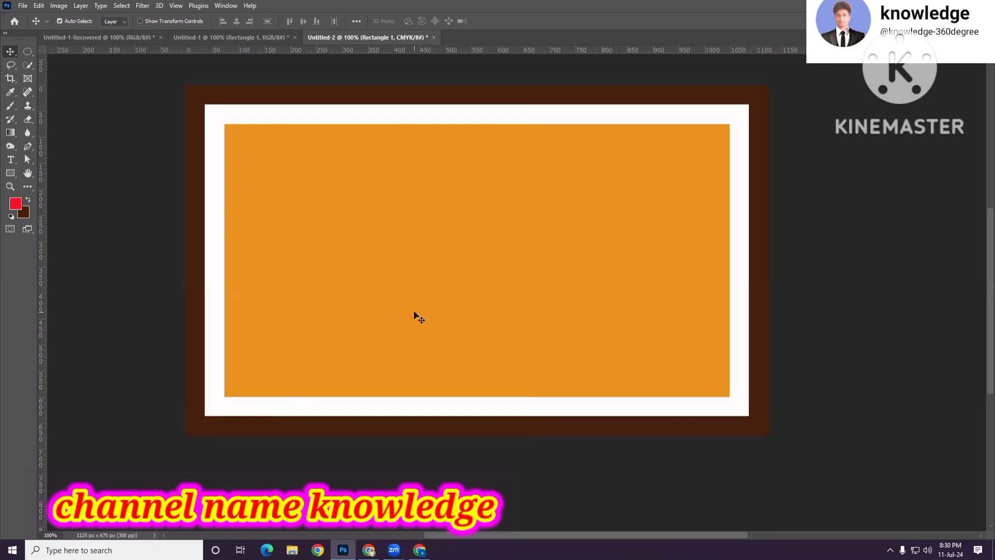
pyautogui.scroll(1, 431, 305)
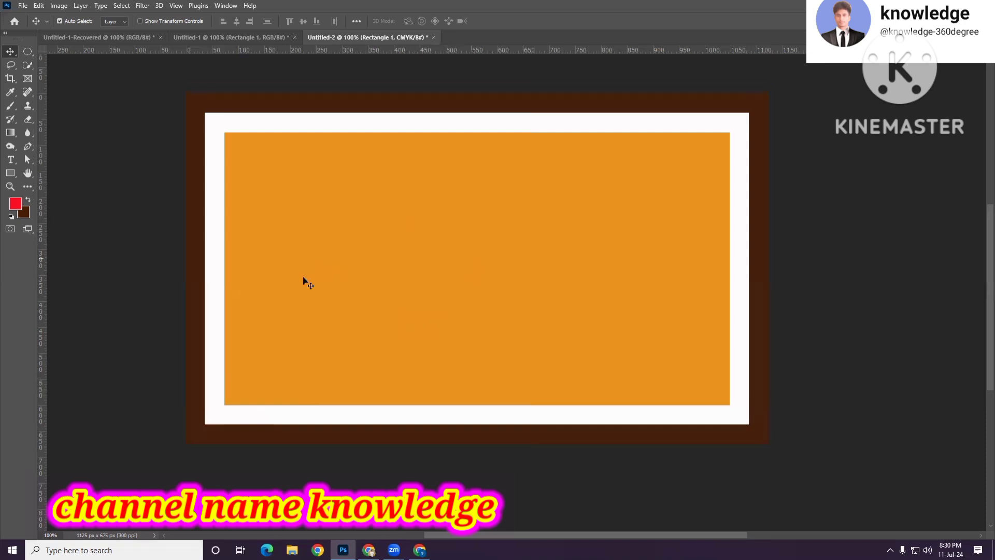
pyautogui.moveTo(146, 180); pyautogui.dragTo(366, 307)
pyautogui.scroll(2, 394, 370)
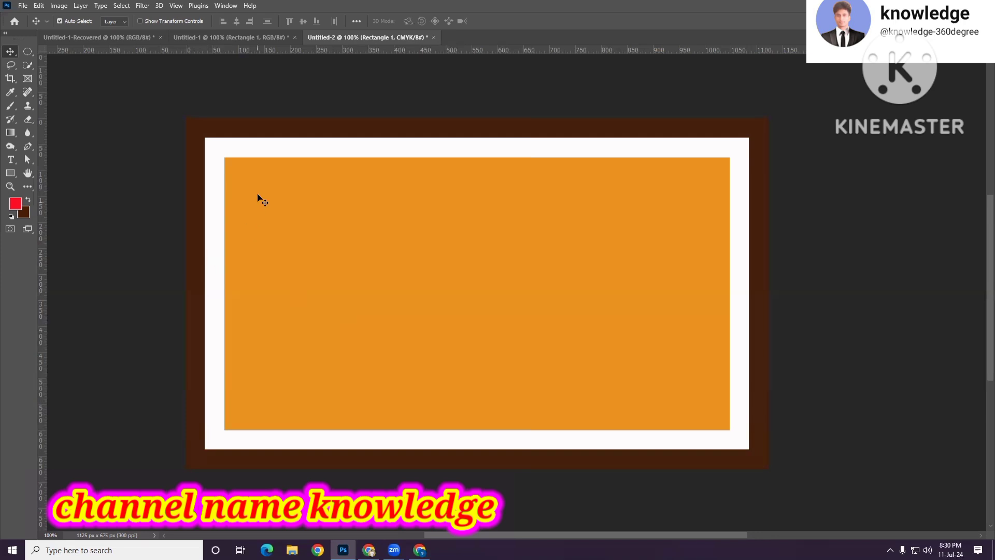
# Place six horizontal guides along the upper and lower edges of the canvas, the white card area and the orange rectangle
pyautogui.click(176, 6)
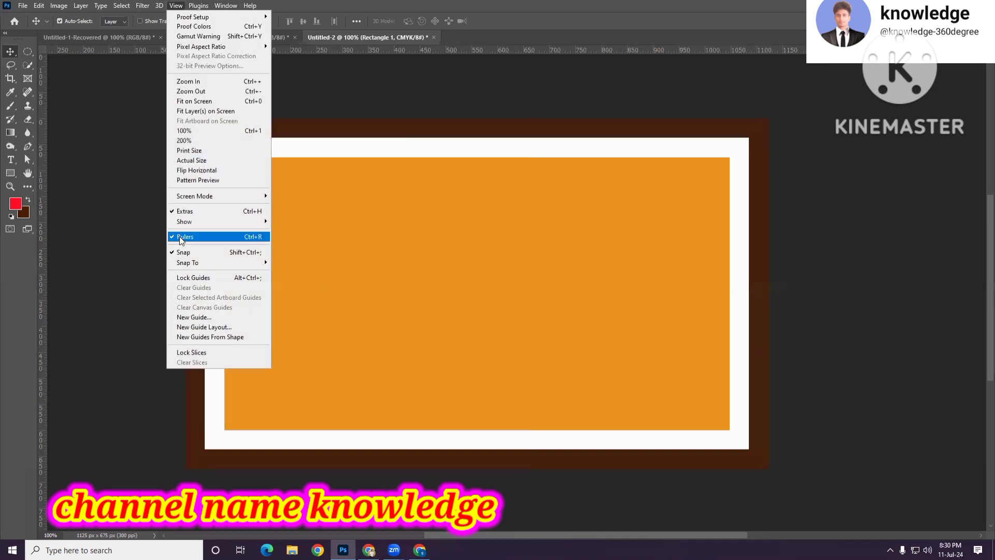
pyautogui.click(109, 275)
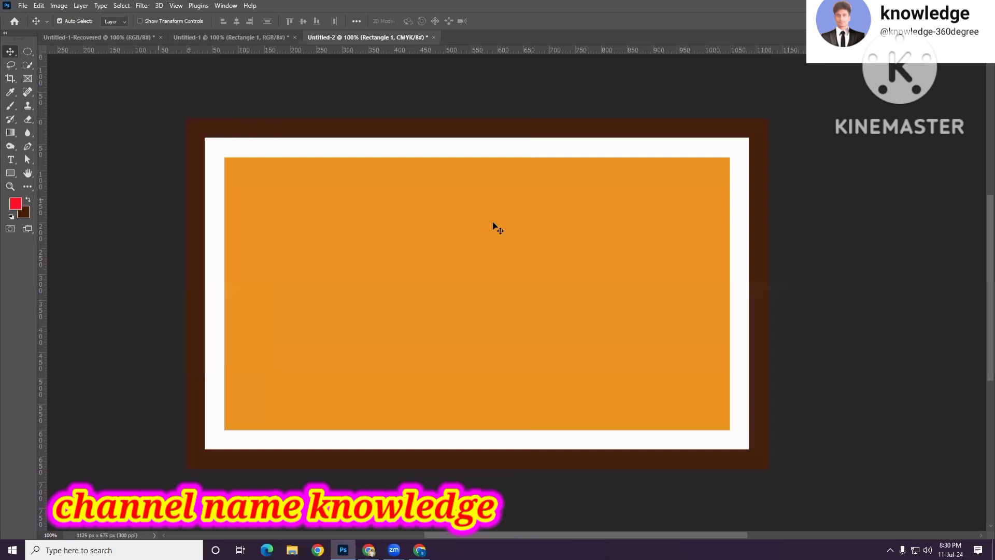
pyautogui.moveTo(533, 51); pyautogui.dragTo(537, 118)
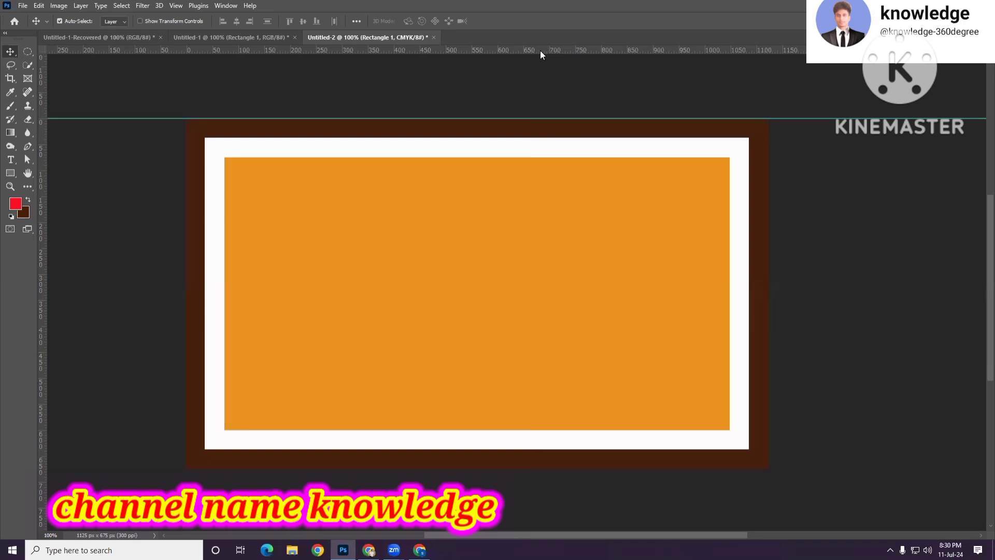
pyautogui.moveTo(540, 51); pyautogui.dragTo(536, 137)
pyautogui.moveTo(543, 50); pyautogui.dragTo(548, 156)
pyautogui.moveTo(560, 51); pyautogui.dragTo(574, 430)
pyautogui.moveTo(548, 52); pyautogui.dragTo(566, 449)
pyautogui.moveTo(544, 52); pyautogui.dragTo(569, 469)
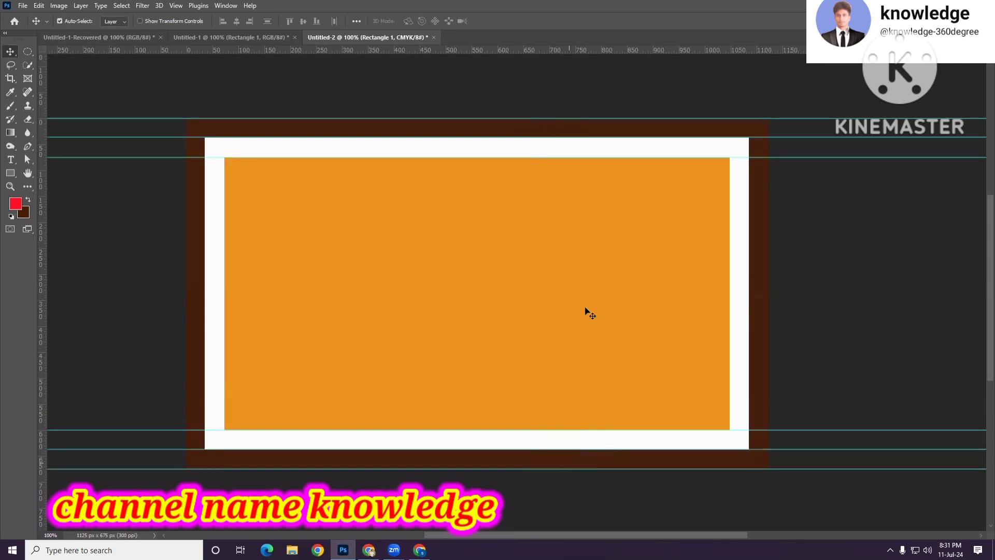
# Place six vertical guides along the side edges of the canvas, the white card area and the orange rectangle
pyautogui.moveTo(44, 235); pyautogui.dragTo(186, 239)
pyautogui.moveTo(45, 207); pyautogui.dragTo(203, 214)
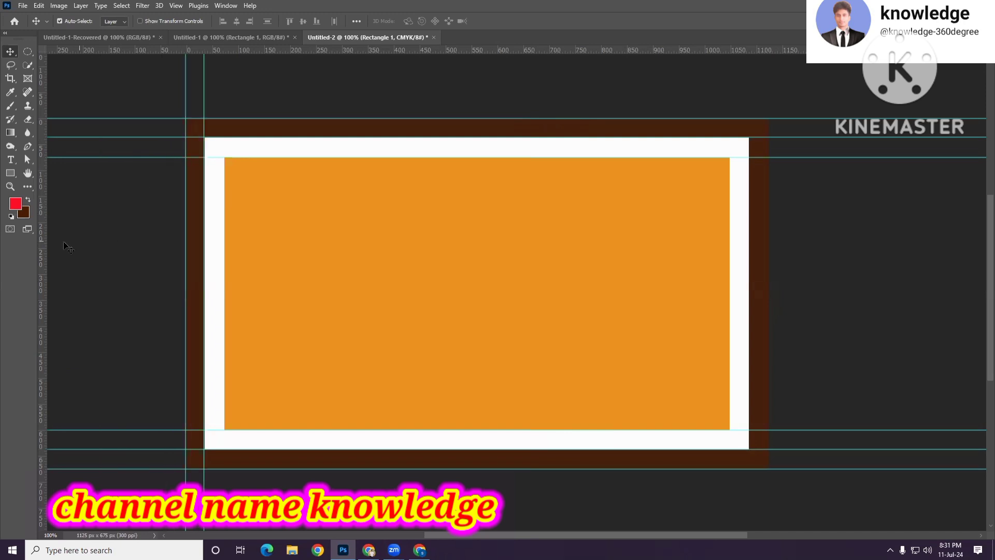
pyautogui.moveTo(46, 227); pyautogui.dragTo(223, 238)
pyautogui.moveTo(44, 207); pyautogui.dragTo(704, 242)
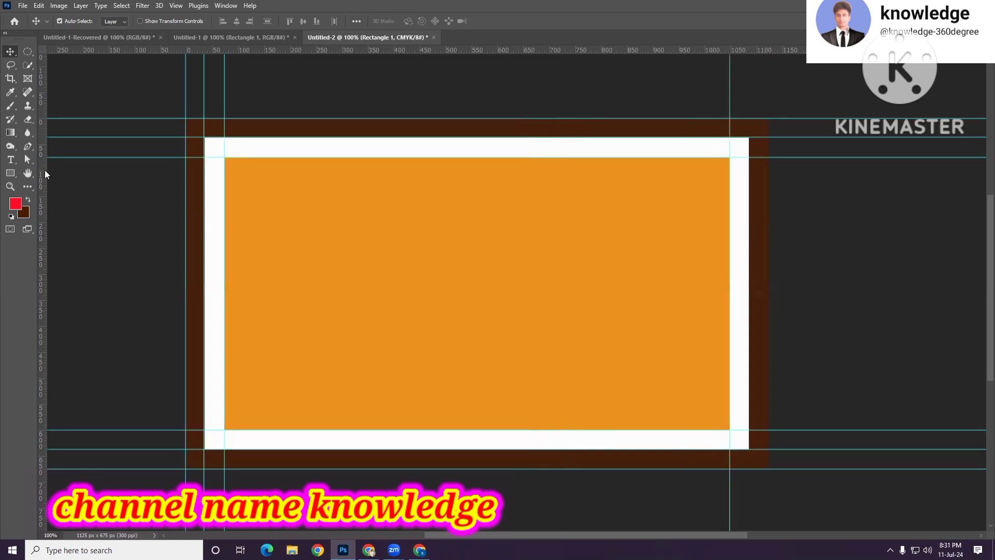
pyautogui.moveTo(45, 170); pyautogui.dragTo(749, 266)
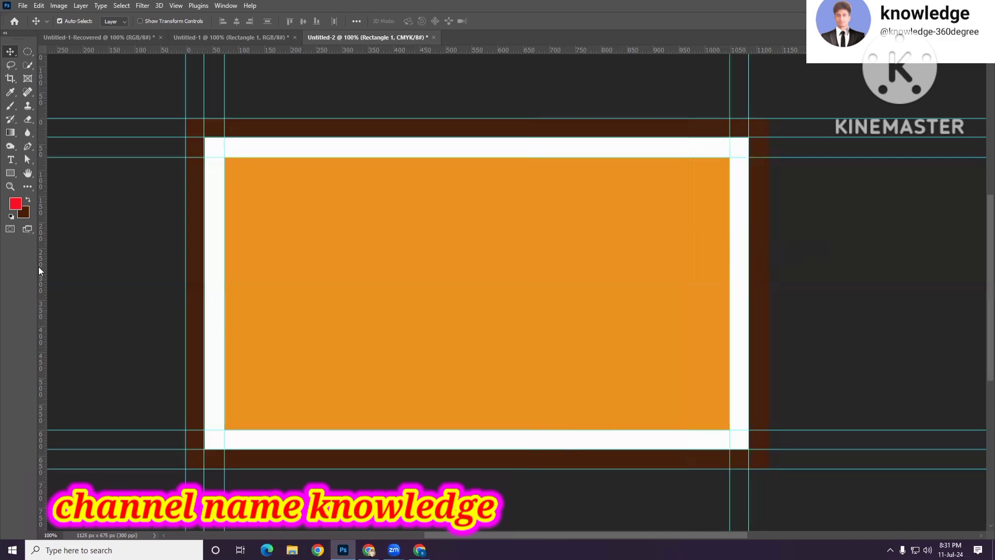
pyautogui.moveTo(41, 266); pyautogui.dragTo(768, 342)
# Show the document's layers and delete the Rectangle 1 layer
pyautogui.press('F7')
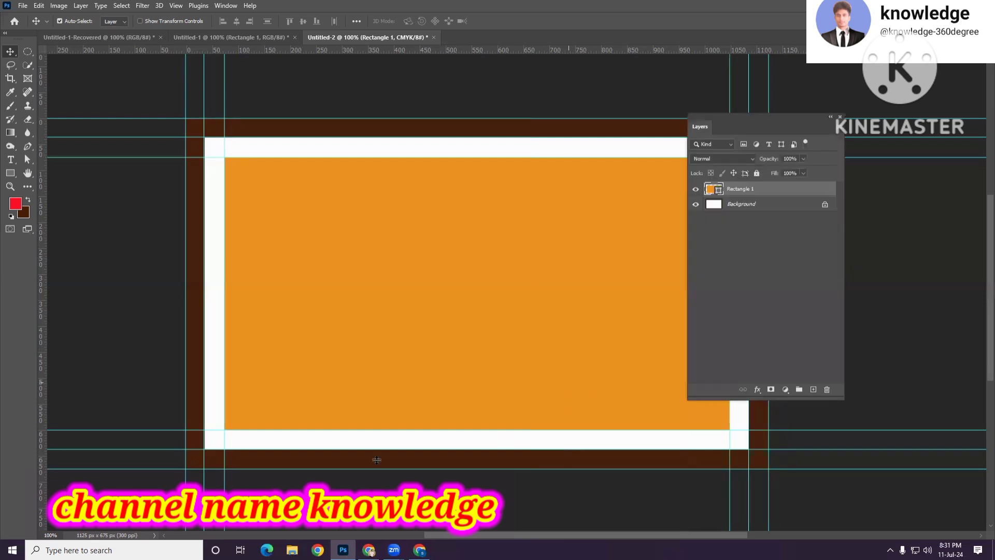
pyautogui.moveTo(756, 111); pyautogui.dragTo(860, 126)
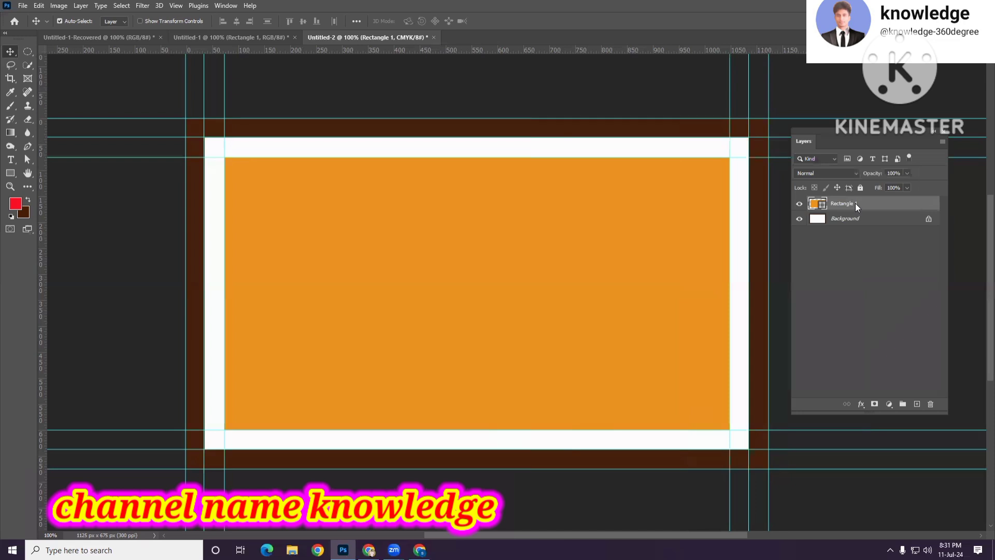
pyautogui.press('Delete')
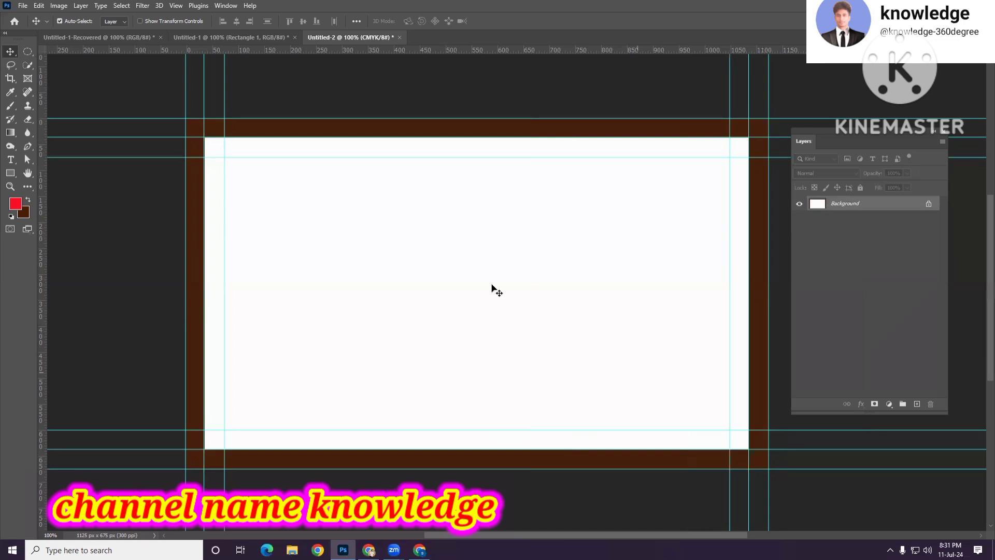
# Set the foreground colour to white and fill the Background layer with it
pyautogui.click(15, 204)
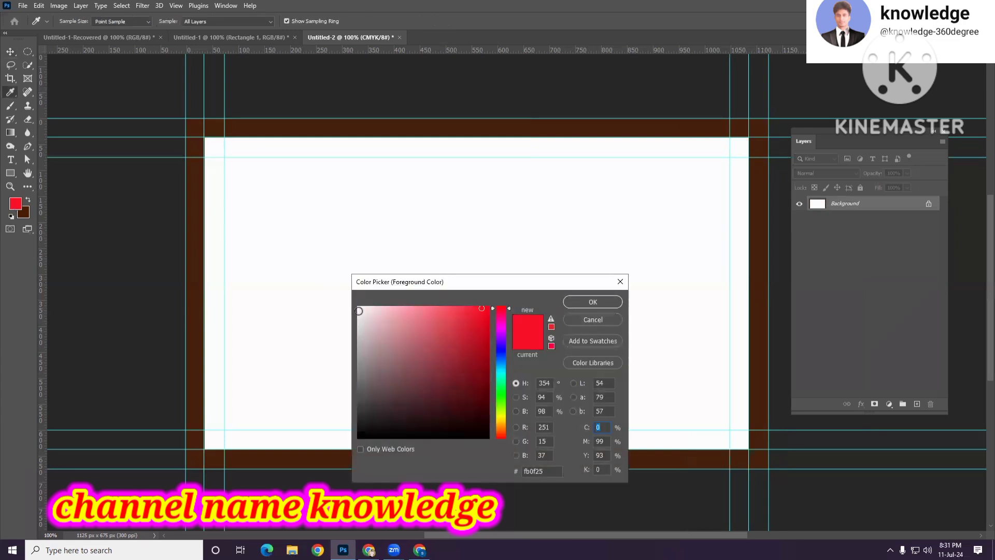
pyautogui.click(355, 311)
pyautogui.click(571, 306)
pyautogui.press('v')
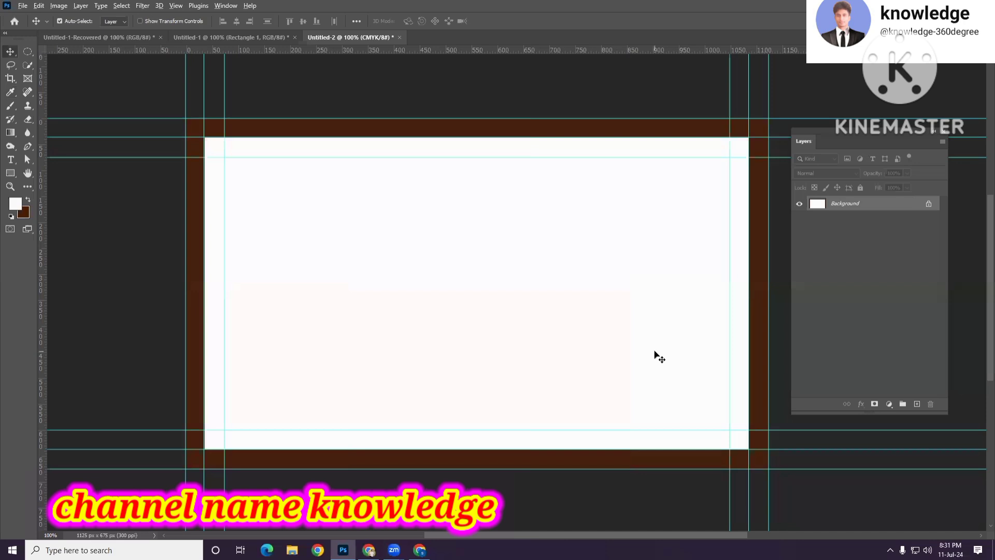
pyautogui.hotkey('alt', 'BackSpace')
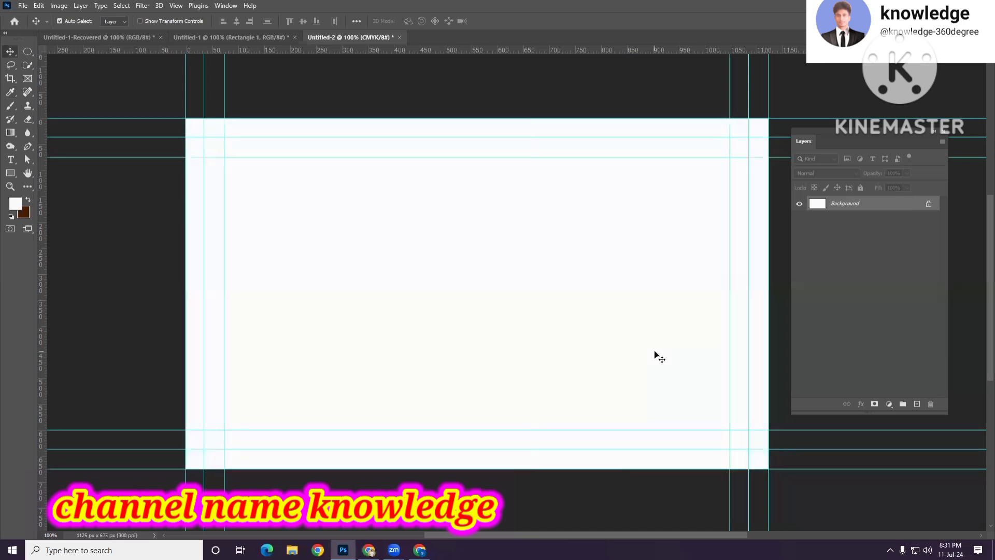
pyautogui.hotkey('alt', 'space')
pyautogui.keyDown('alt'); pyautogui.click(576, 358); pyautogui.keyUp('alt')
pyautogui.hotkey('alt', 'space')
pyautogui.click(569, 438)
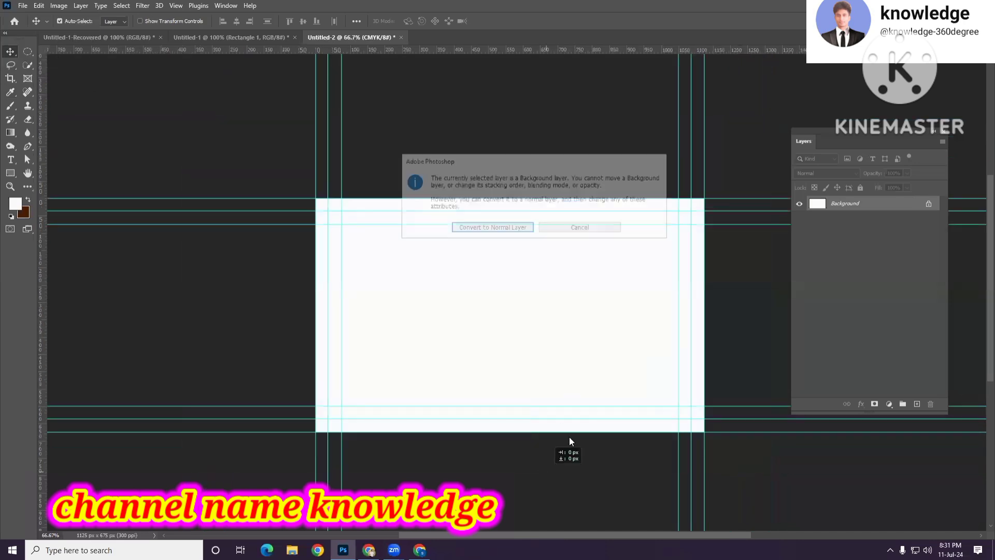
pyautogui.click(608, 232)
pyautogui.scroll(-2, 725, 414)
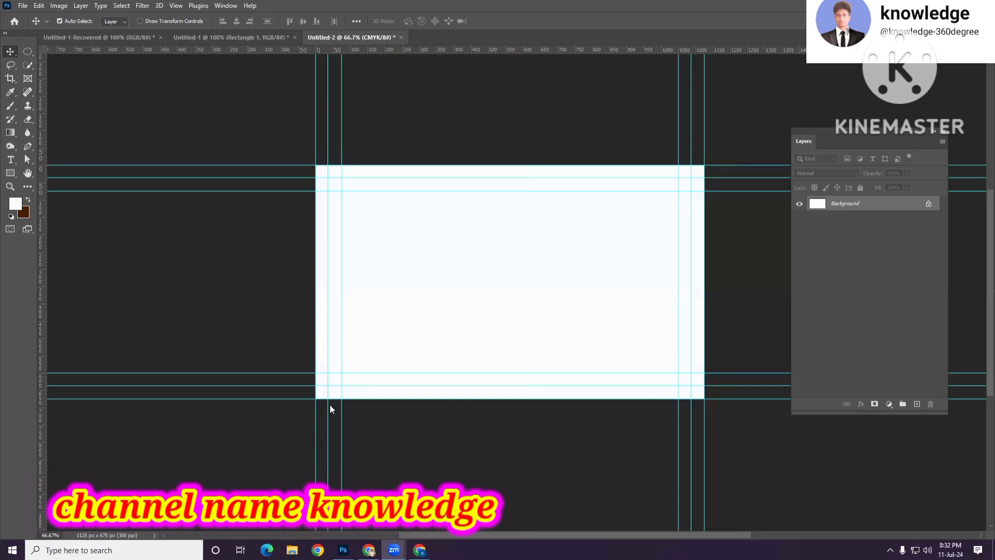
pyautogui.click(451, 450)
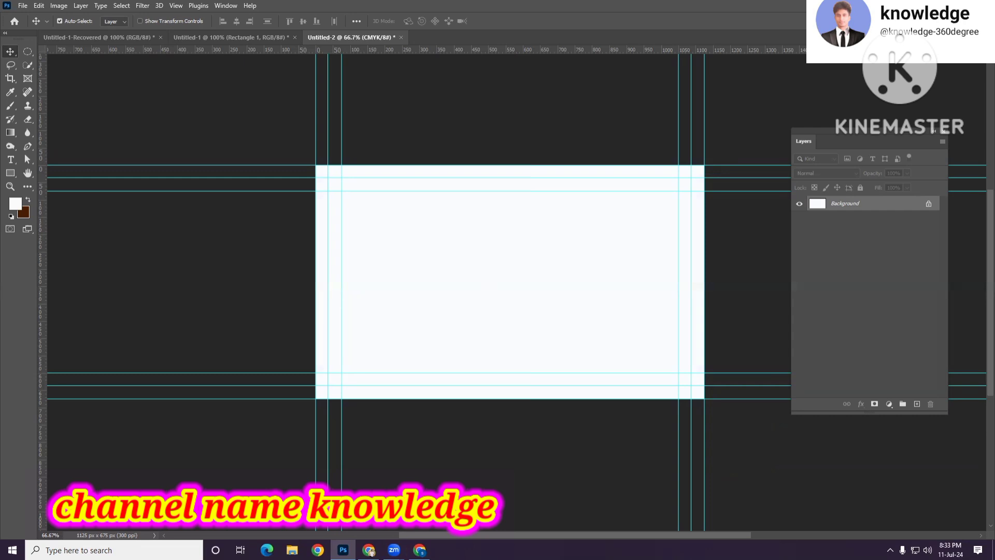
pyautogui.click(394, 550)
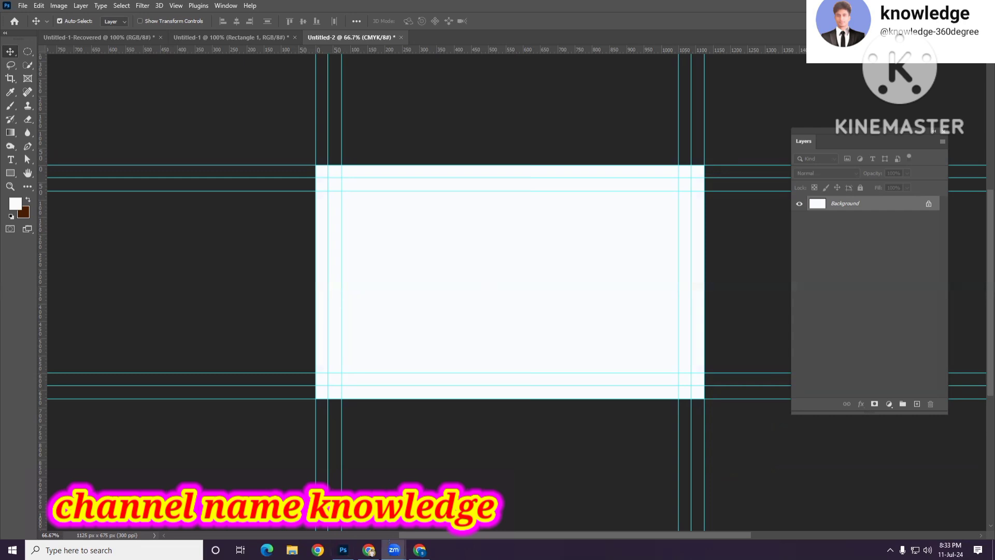